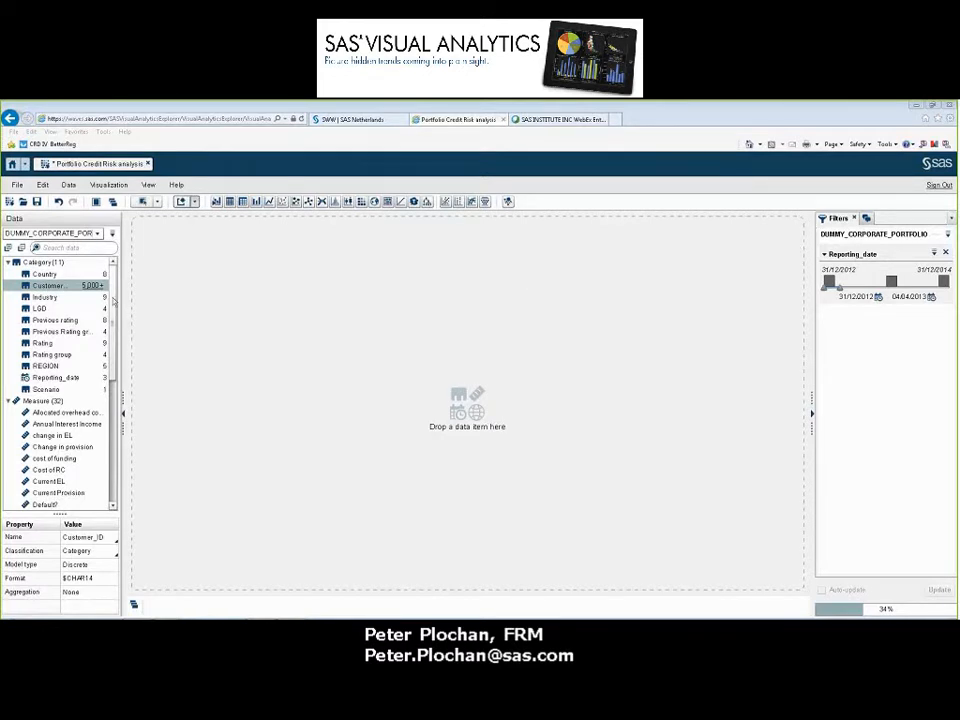
Chart the distribution of the EAD measure and add Country and Industry as filters on the data source
left_click_drag(113, 300, 113, 378)
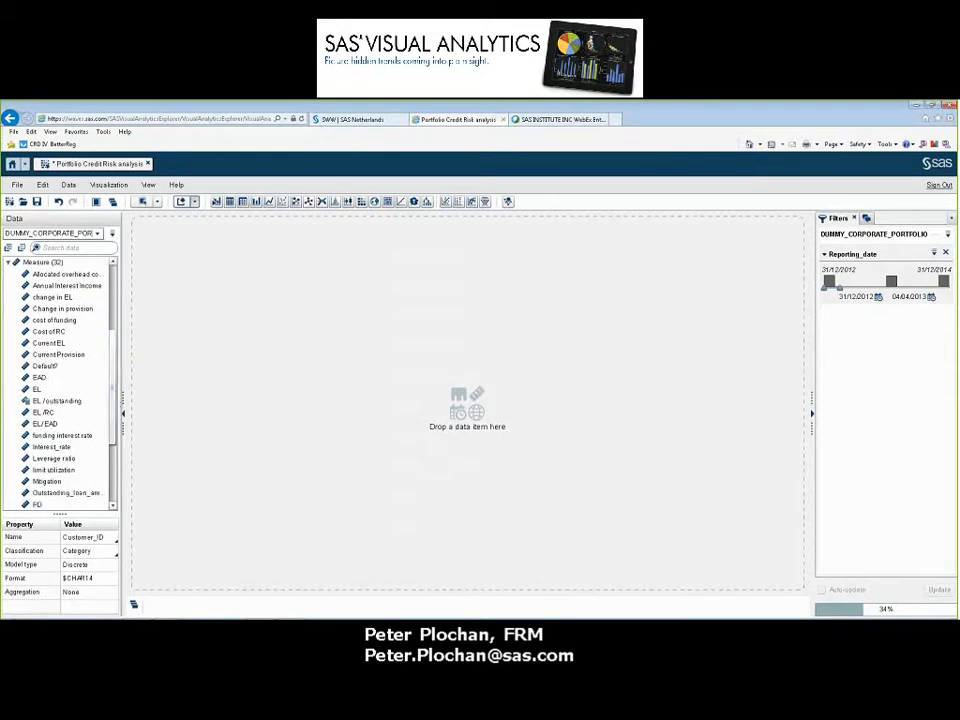
left_click_drag(37, 381, 484, 388)
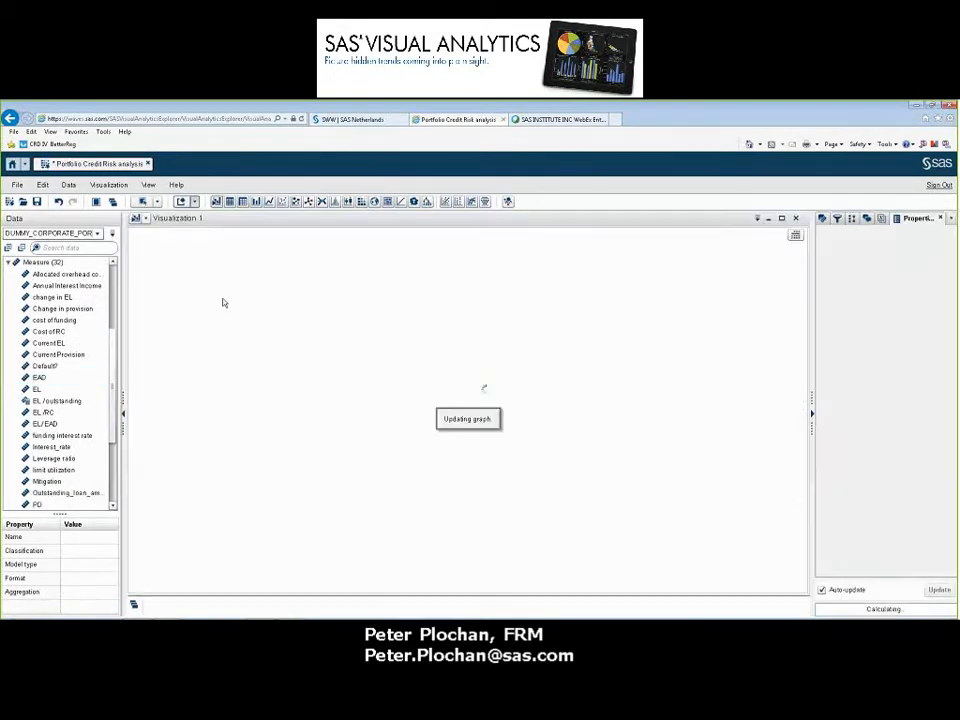
scroll(115, 290, "up", 3)
scroll(115, 290, "up", 2)
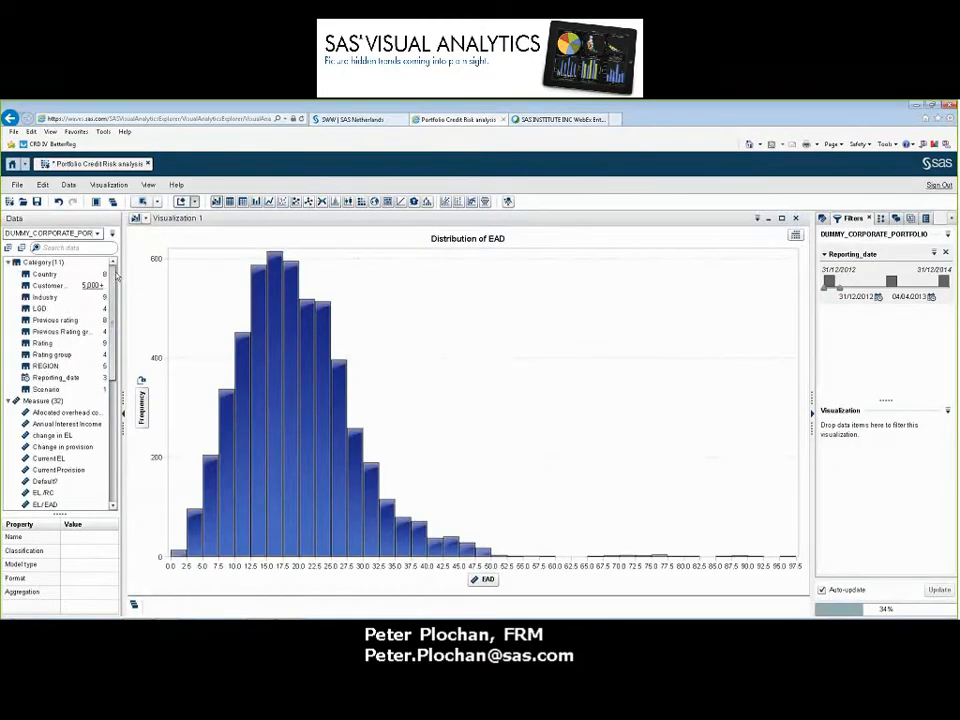
left_click_drag(43, 276, 880, 374)
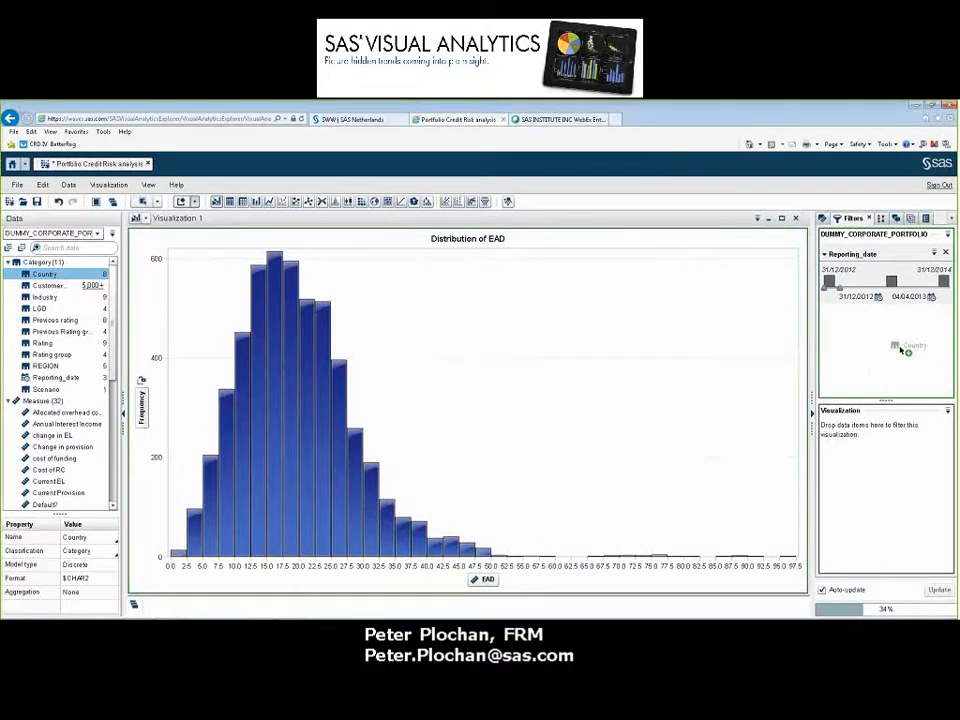
left_click_drag(40, 298, 897, 440)
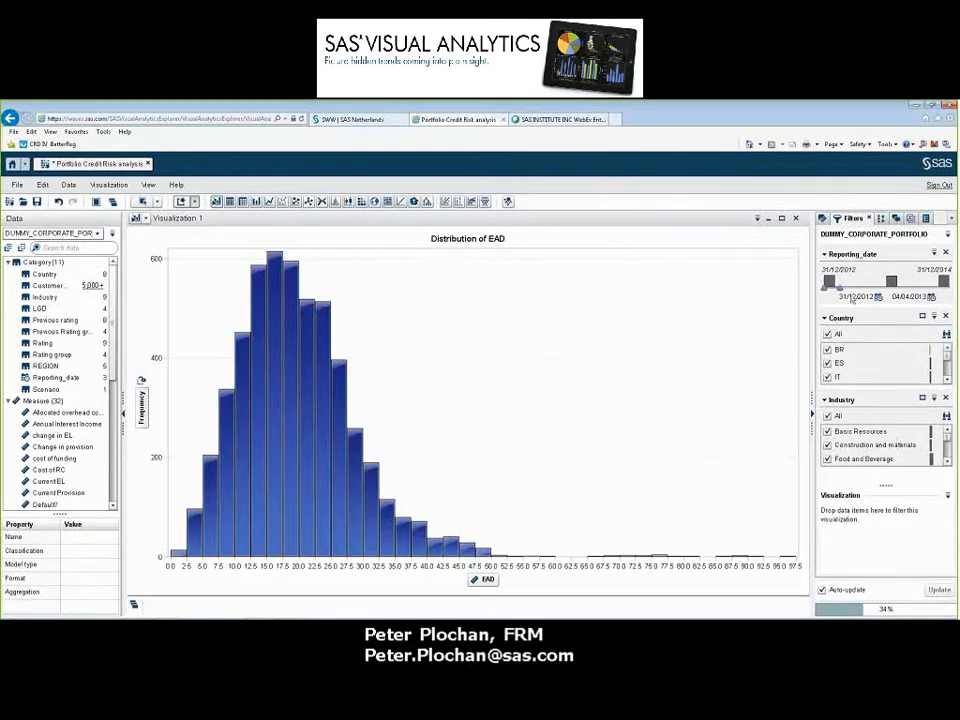
Compare the EAD distribution across reporting dates by shifting the Reporting_date range to 23/10/2014–31/12/2014 and back to 31/12/2012–04/03/2013
left_click_drag(832, 289, 945, 296)
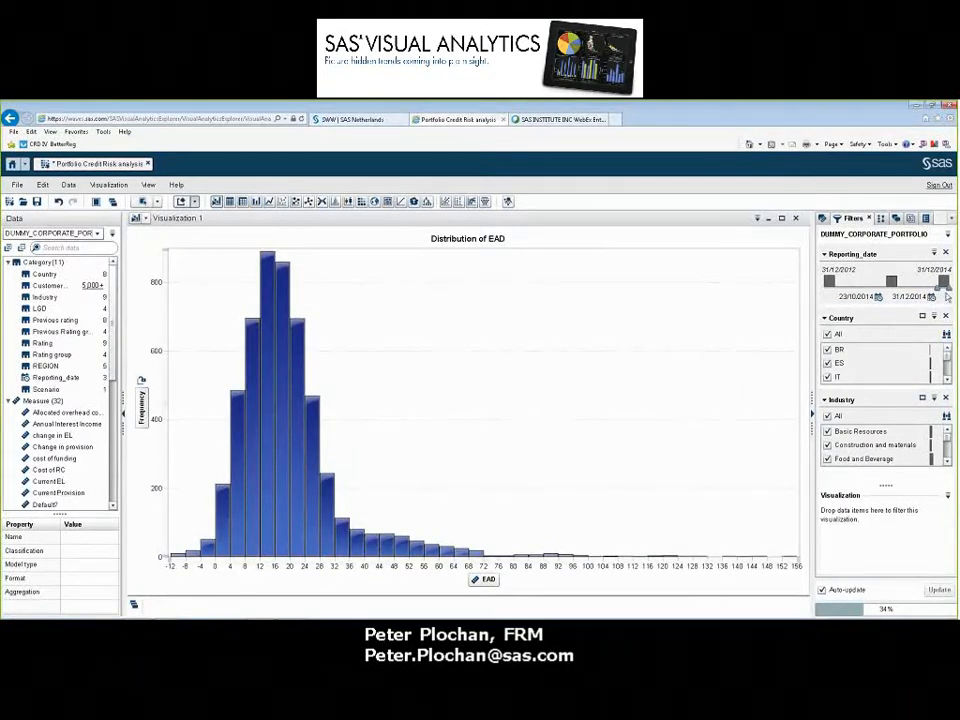
left_click_drag(944, 290, 829, 292)
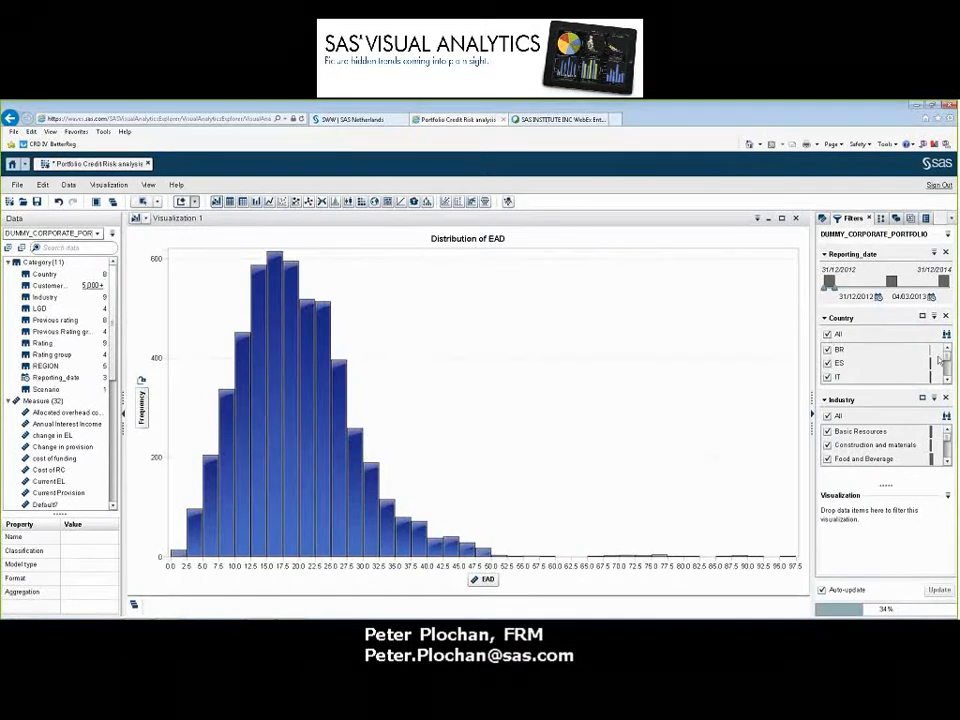
Limit the Country filter to NL to inspect its EAD distribution, and restore all countries
left_click_drag(947, 357, 947, 380)
left_click(831, 366)
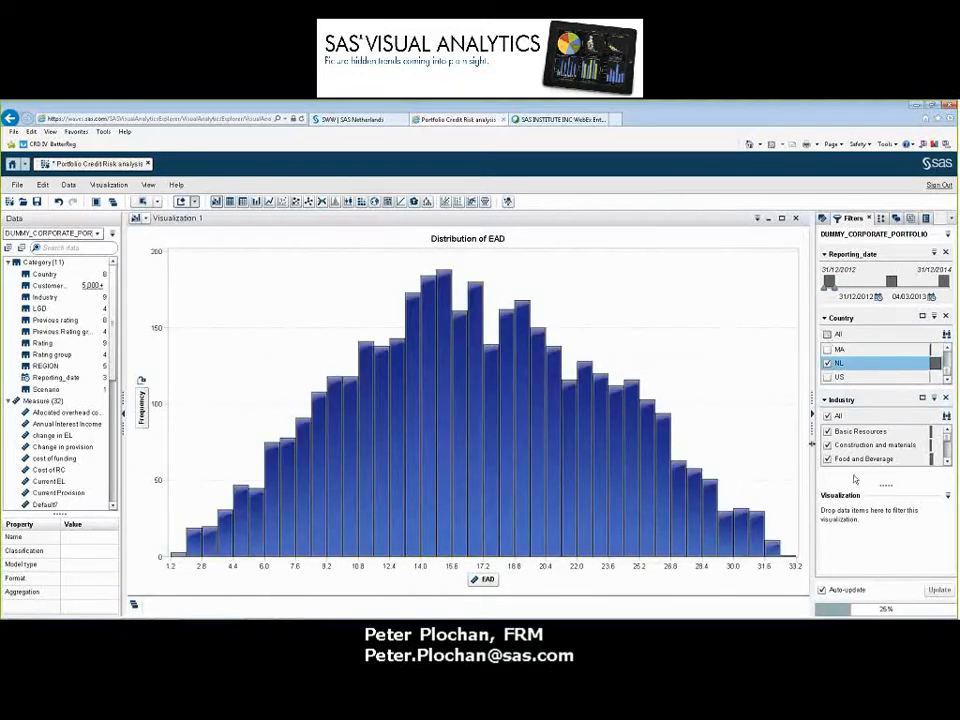
left_click(827, 334)
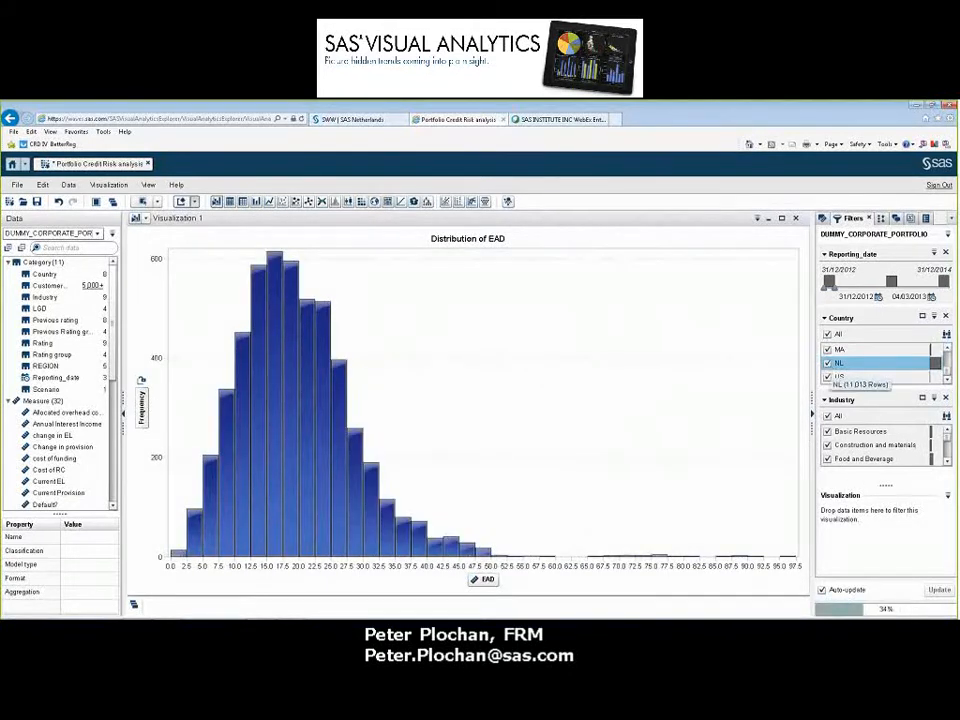
Show the details table and restrict the EAD histogram to its high-value tail from about 47.5 upward
left_click_drag(489, 519, 814, 587)
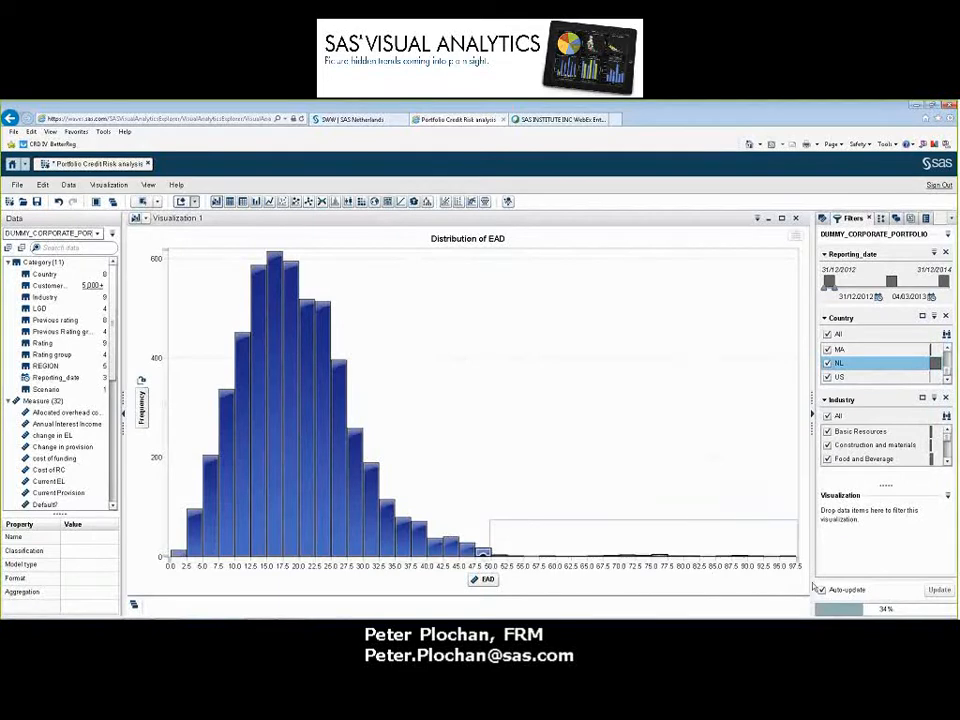
right_click(663, 557)
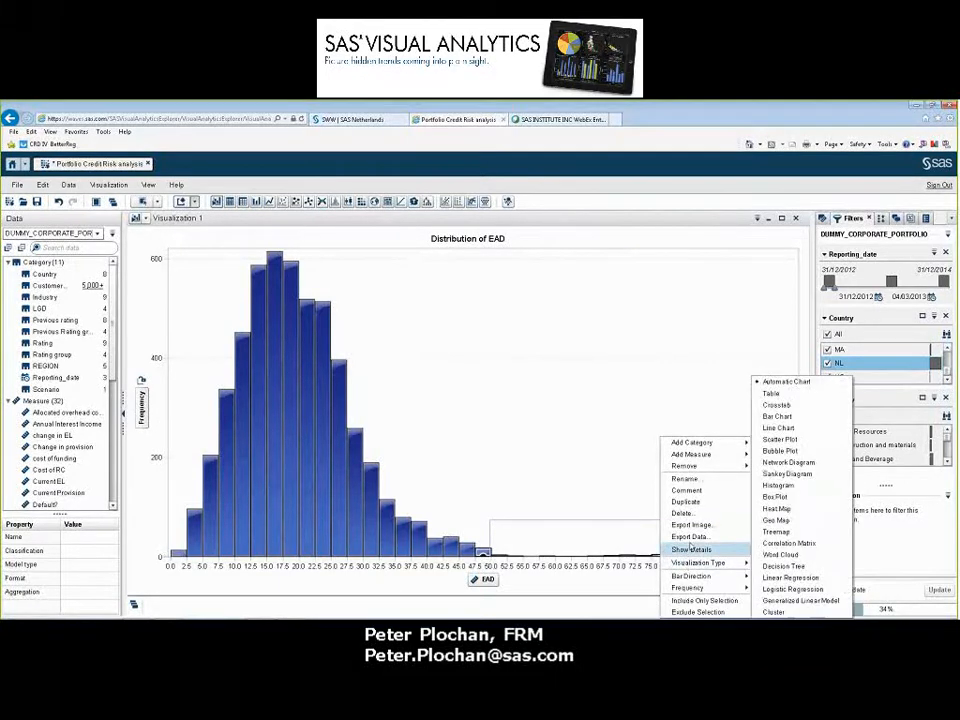
left_click(692, 549)
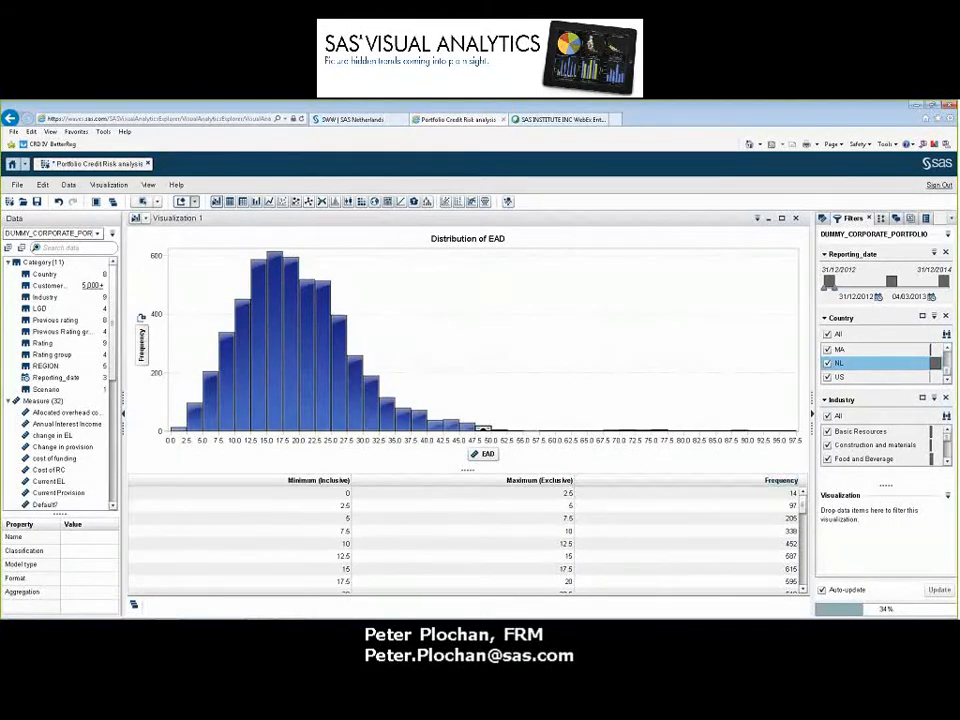
right_click(486, 430)
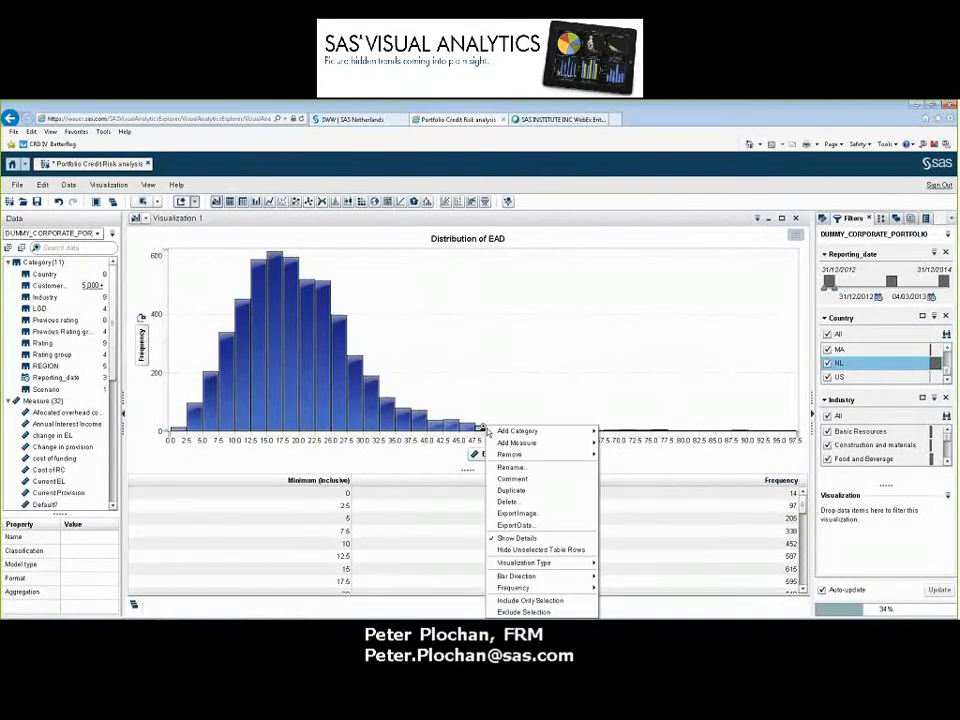
left_click(532, 600)
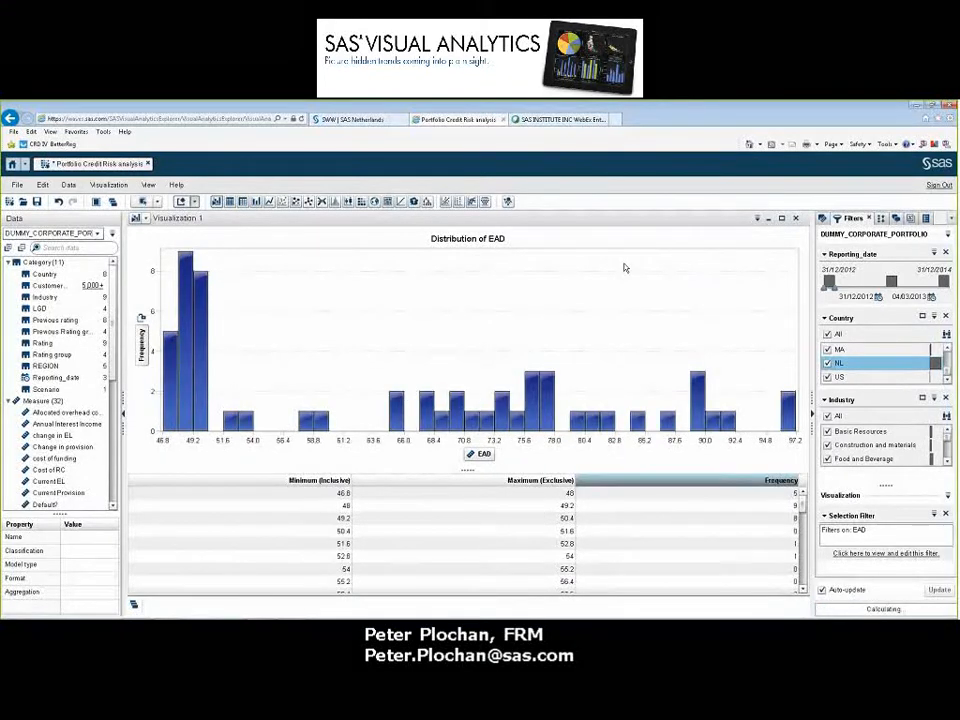
Break down the filtered EAD tail by Customer_ID and look at the options for exporting its data
left_click(45, 286)
left_click_drag(40, 290, 519, 362)
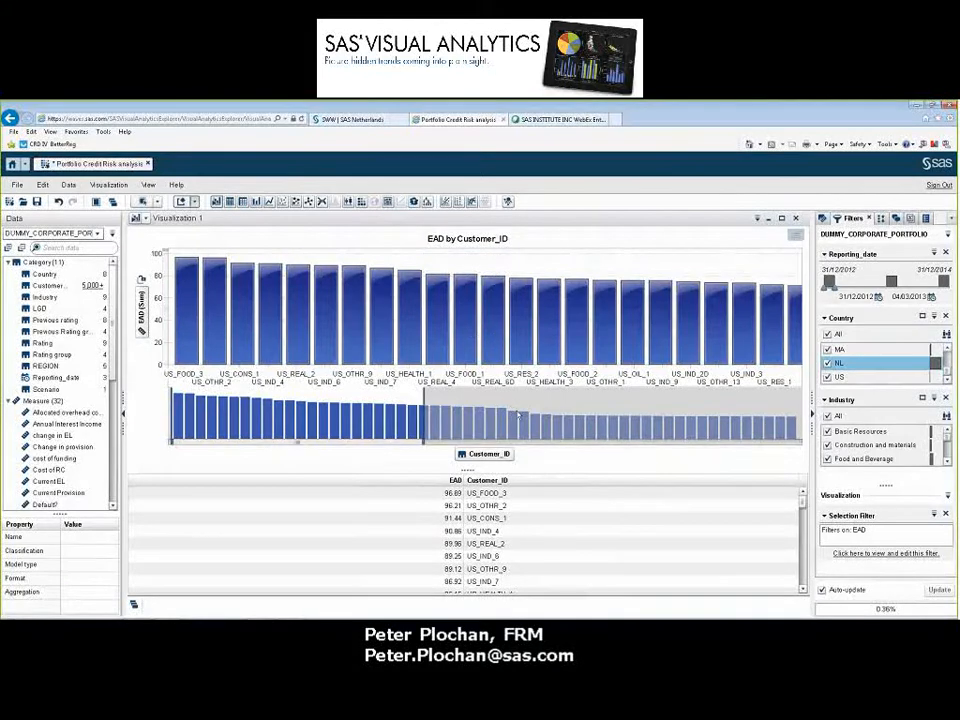
right_click(520, 512)
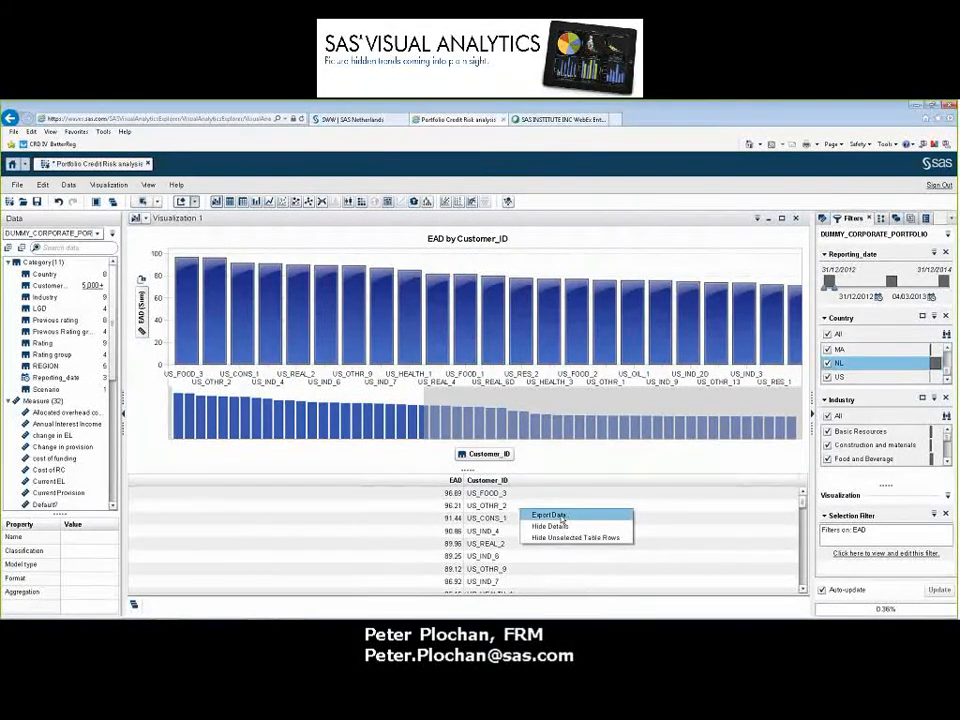
left_click(562, 517)
left_click(621, 431)
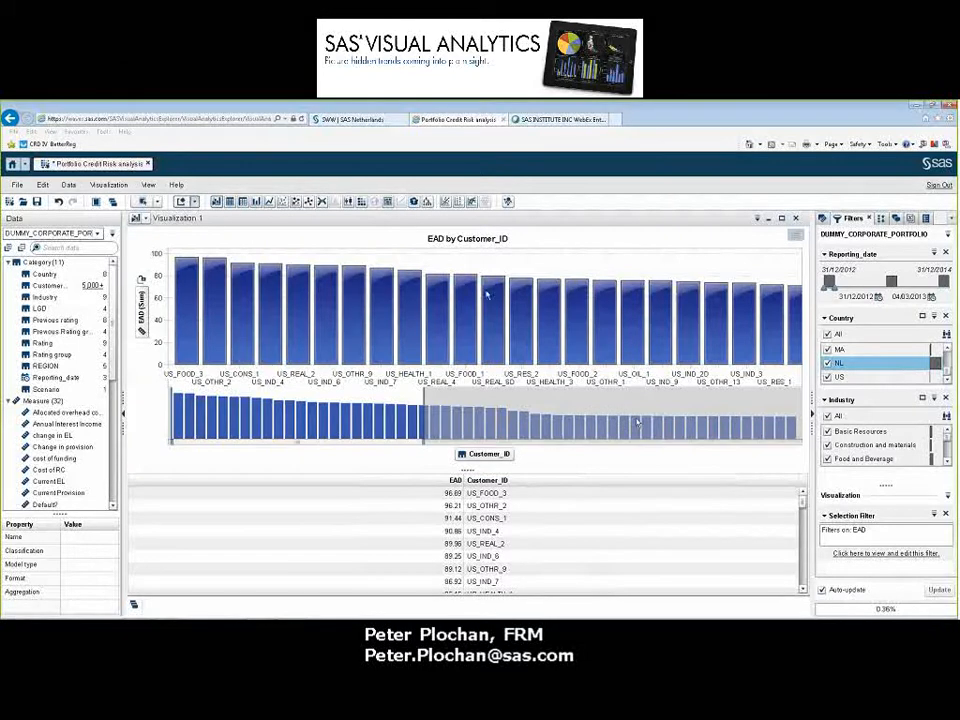
left_click(17, 185)
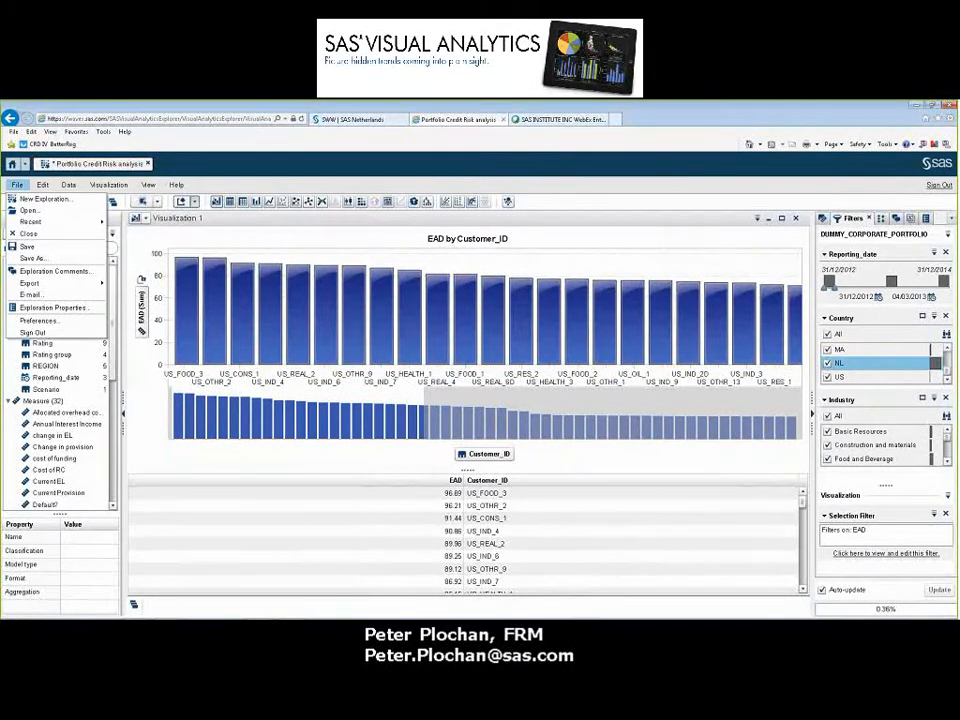
Remove the selection filter and the Customer_ID category from the chart, and hide the details table
left_click(946, 515)
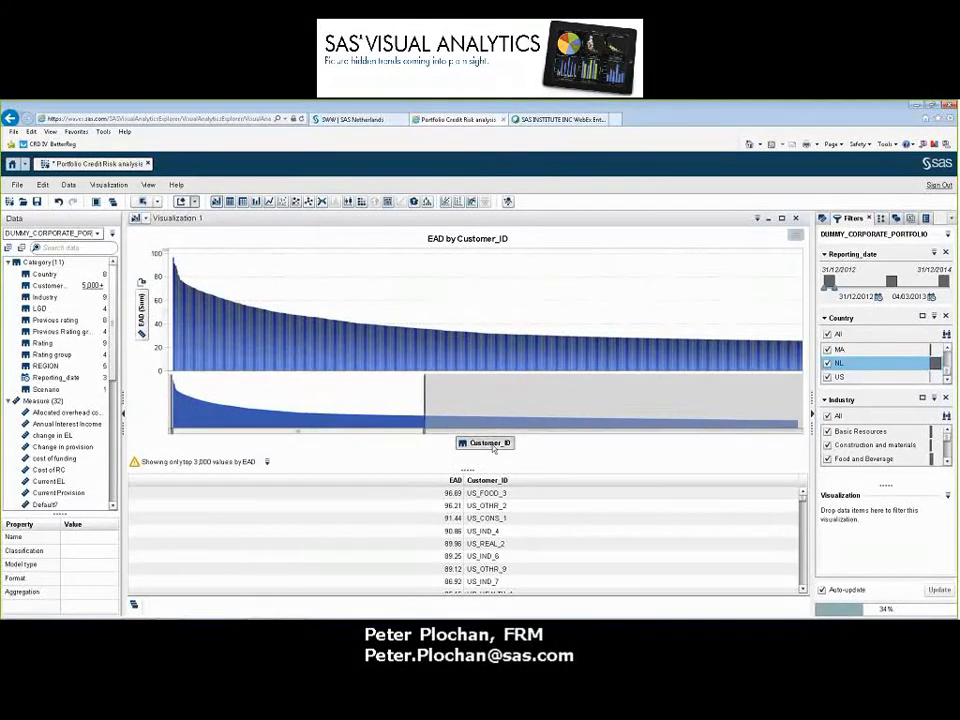
left_click_drag(491, 444, 240, 340)
left_click_drag(97, 325, 55, 330)
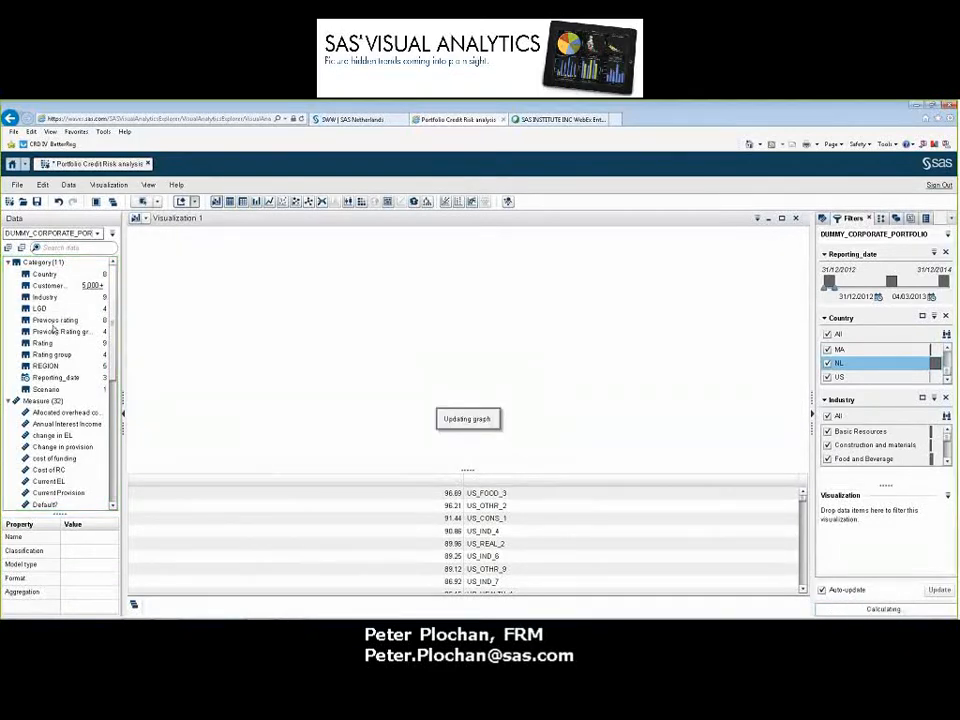
right_click(660, 533)
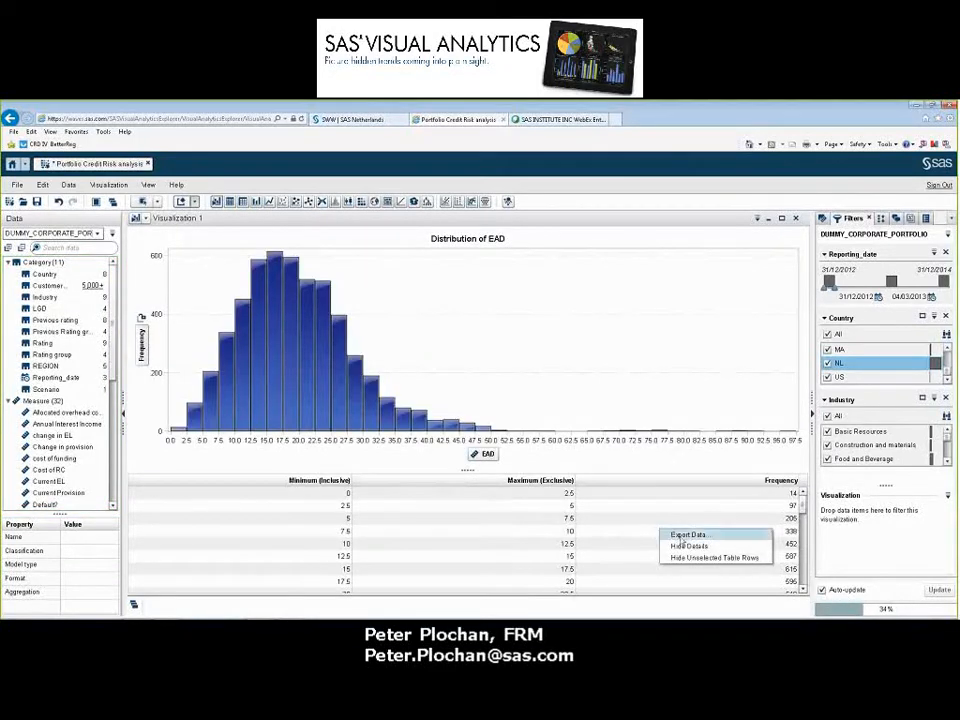
left_click(687, 548)
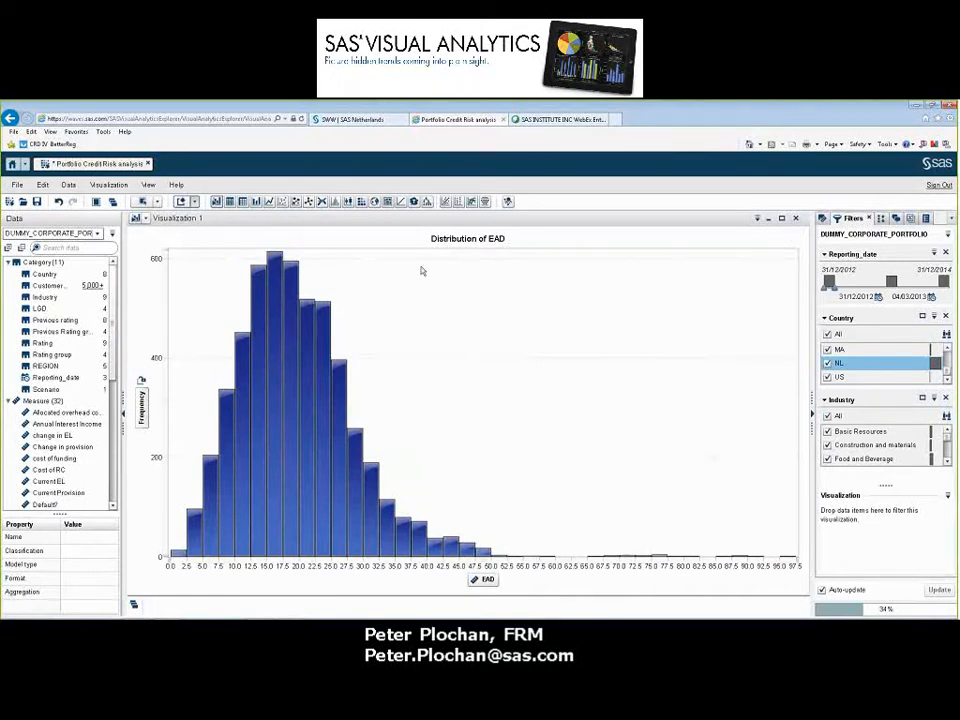
Break EAD down by Country and Reporting_date, widening the Reporting_date filter to 31/12/2012–31/12/2014
left_click_drag(45, 276, 528, 387)
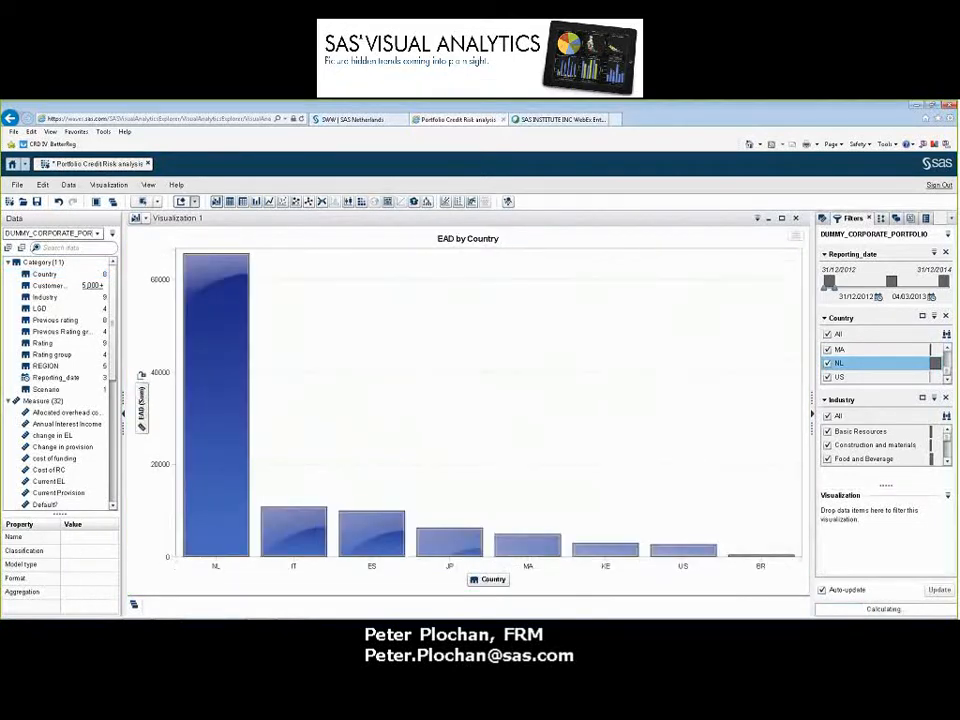
left_click_drag(891, 281, 955, 292)
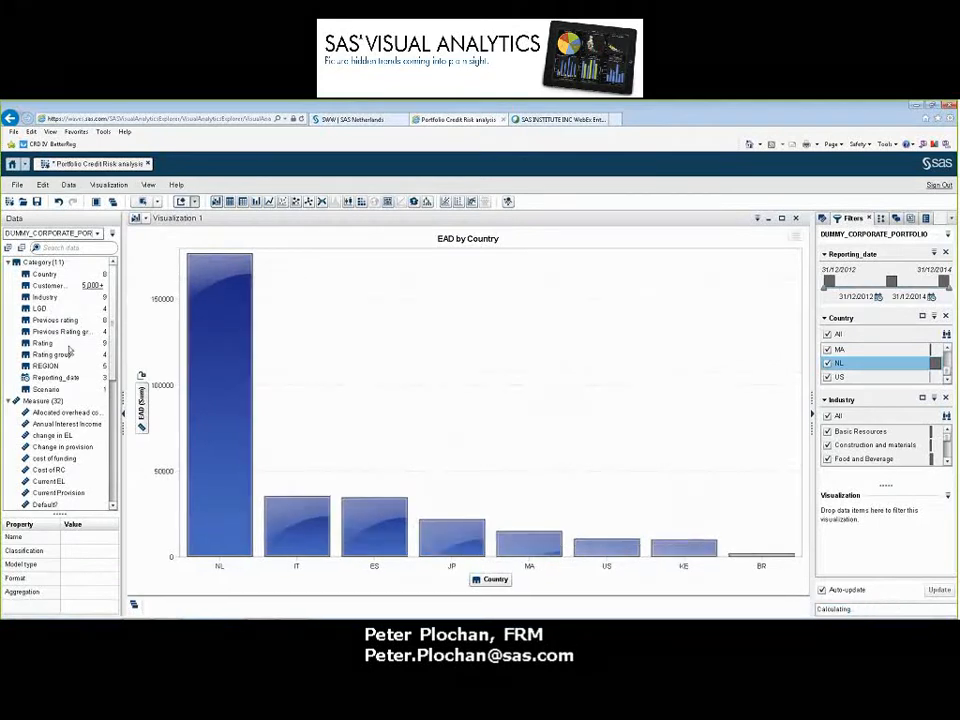
left_click_drag(55, 377, 463, 389)
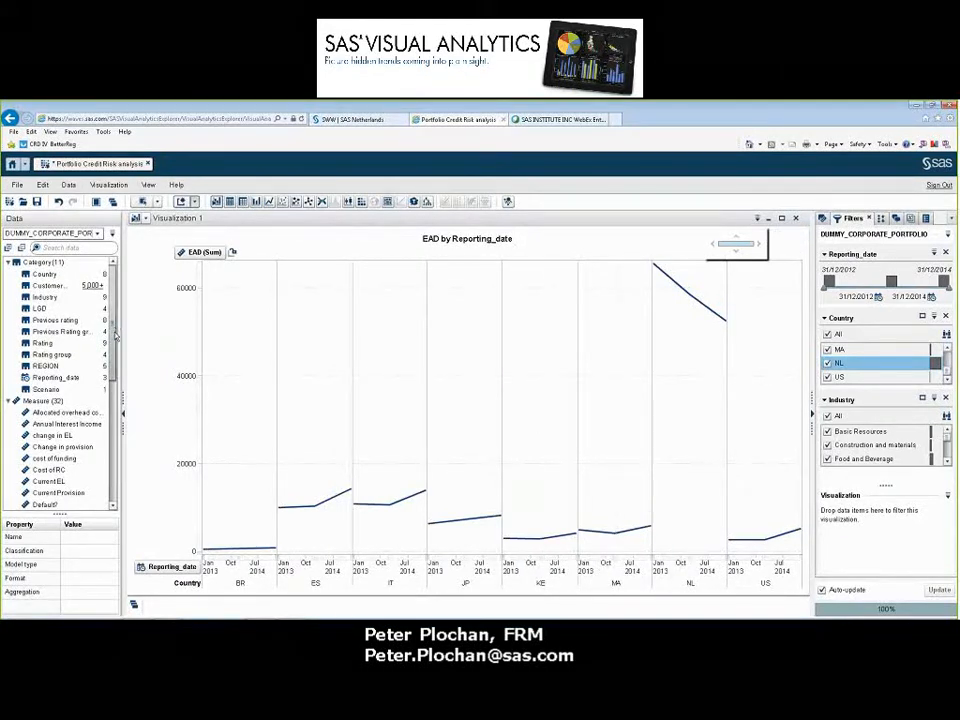
Add the EL, Outstanding_loan_amount and RWA measures to the line chart of EAD by reporting date and country
scroll(115, 369, "down", 2)
scroll(115, 369, "down", 4)
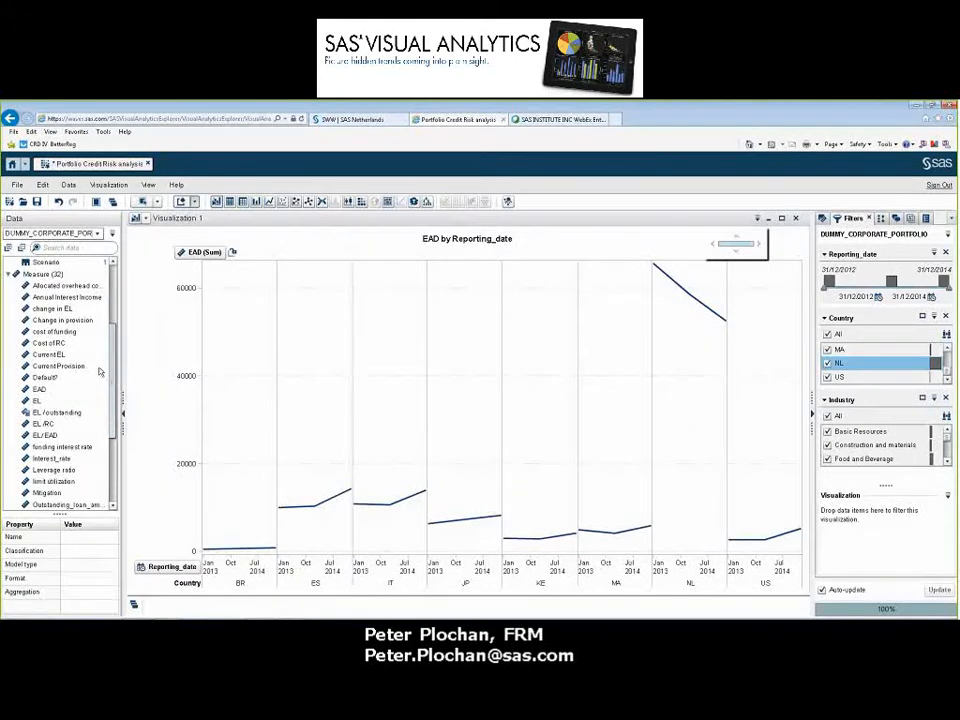
left_click(37, 390)
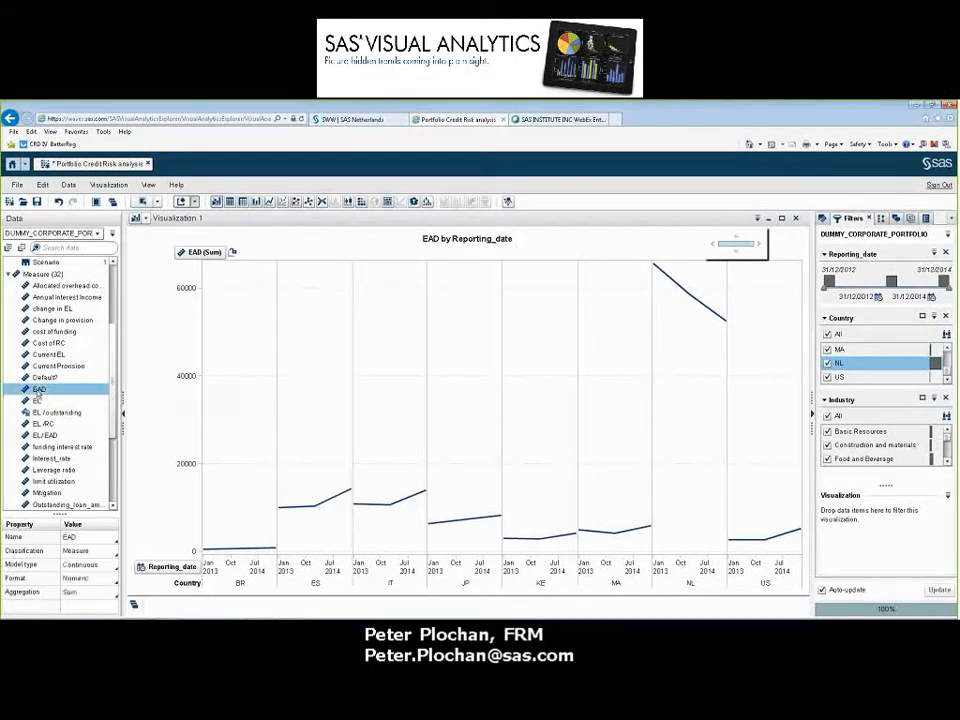
left_click(37, 401)
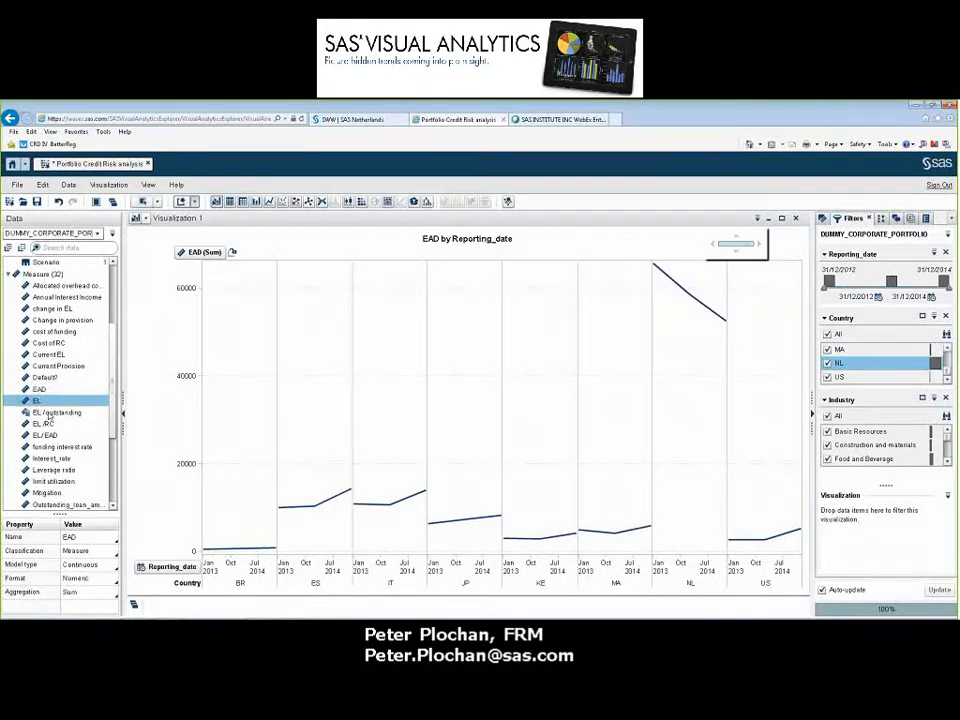
scroll(115, 435, "down", 1)
scroll(113, 437, "down", 1)
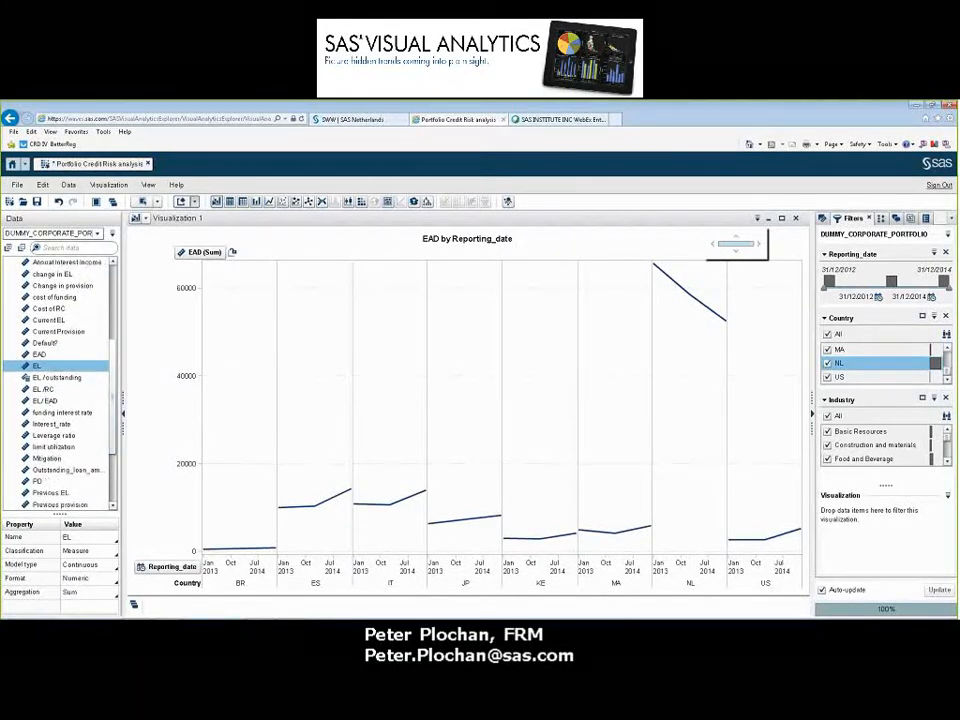
left_click(55, 470, "ctrl")
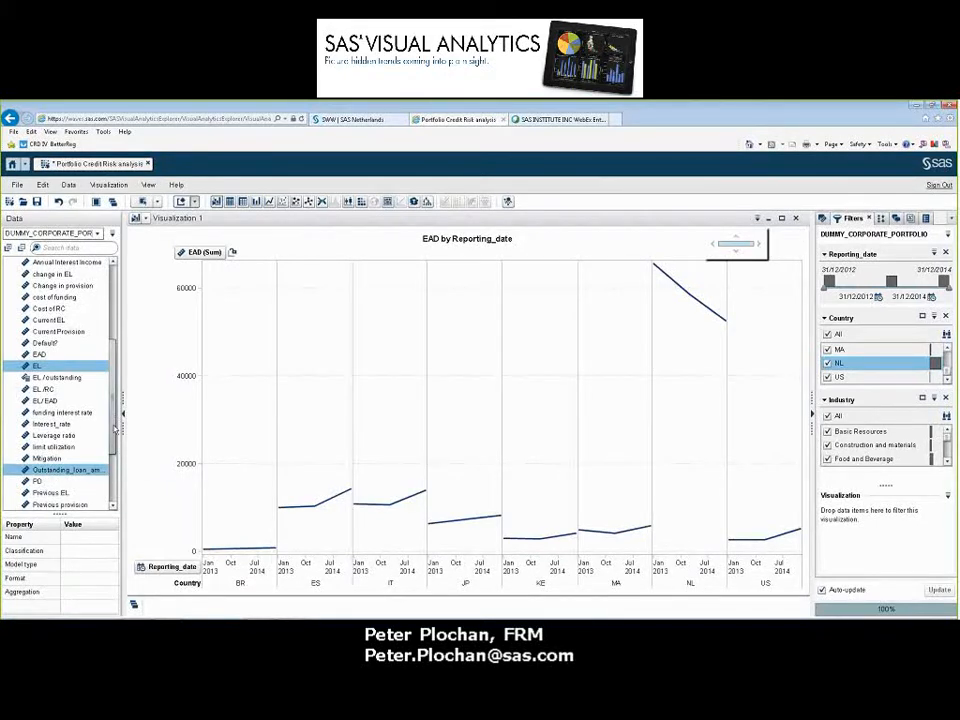
scroll(44, 486, "down", 3)
left_click(44, 482, "ctrl")
left_click_drag(44, 482, 623, 397)
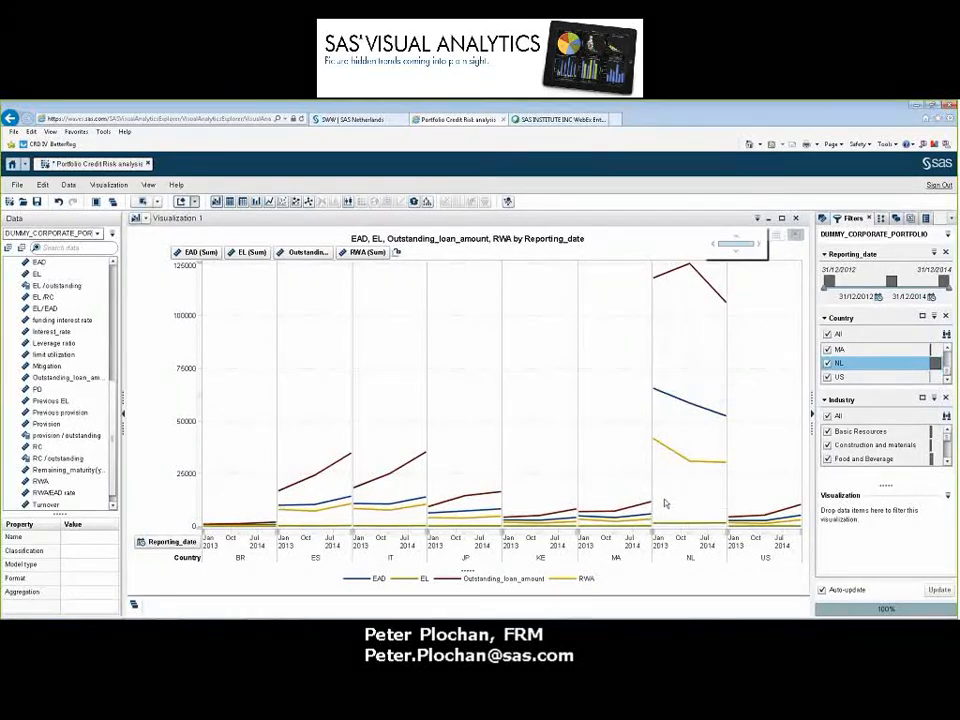
Delete the line chart visualization and create a new treemap visualization
left_click(795, 219)
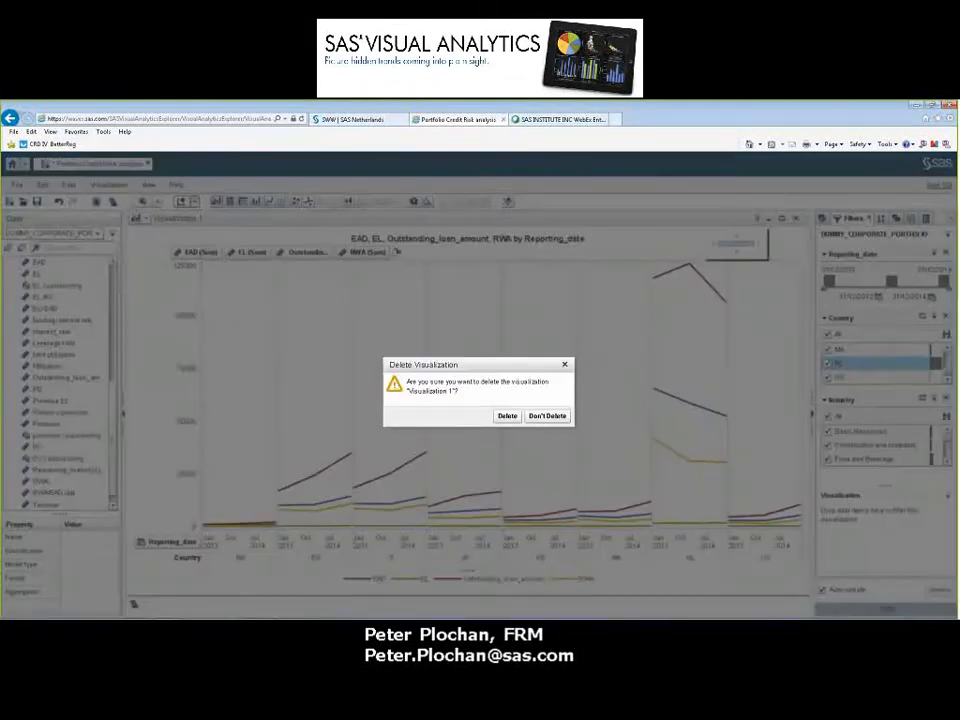
left_click(507, 416)
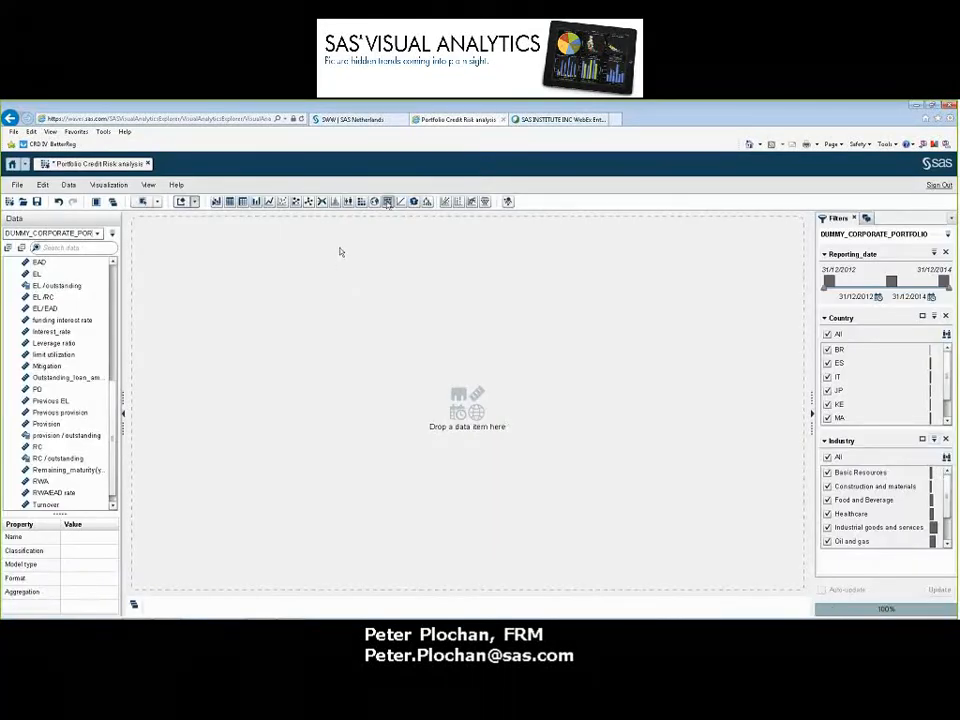
left_click(388, 203)
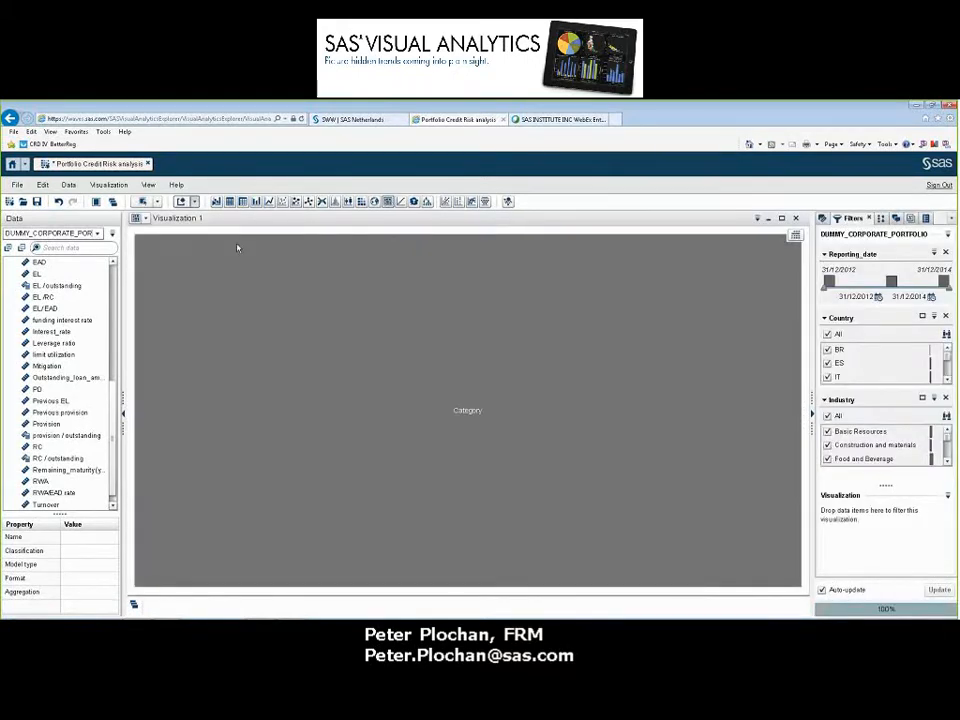
Build a hierarchy in the treemap from the Country, Industry, Rating and REGION categories
left_click_drag(115, 388, 117, 272)
left_click(45, 275)
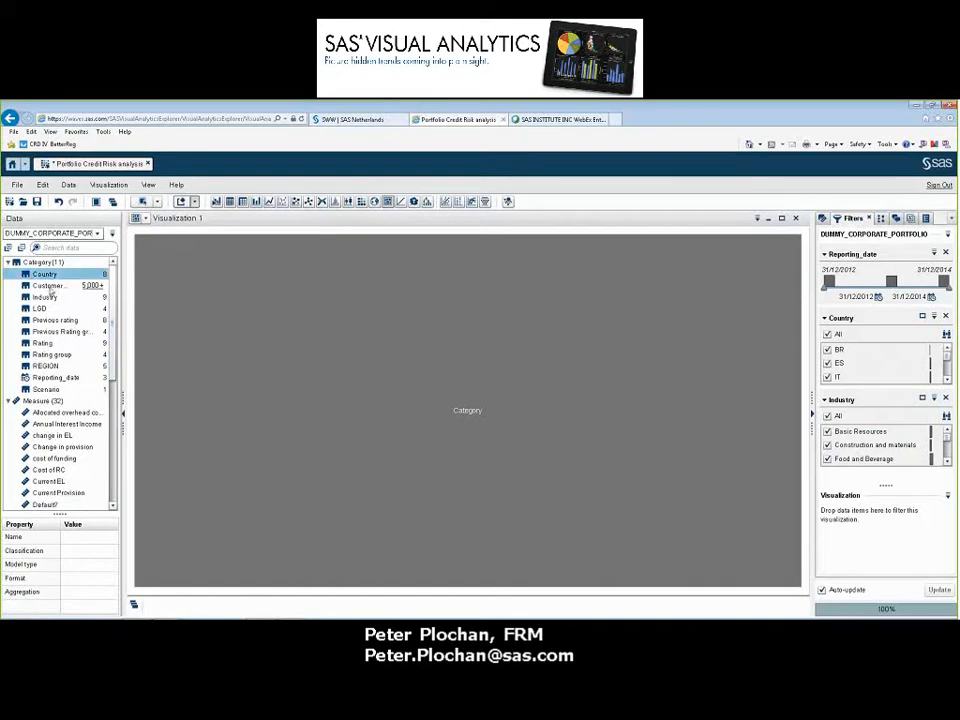
left_click(45, 297, "ctrl")
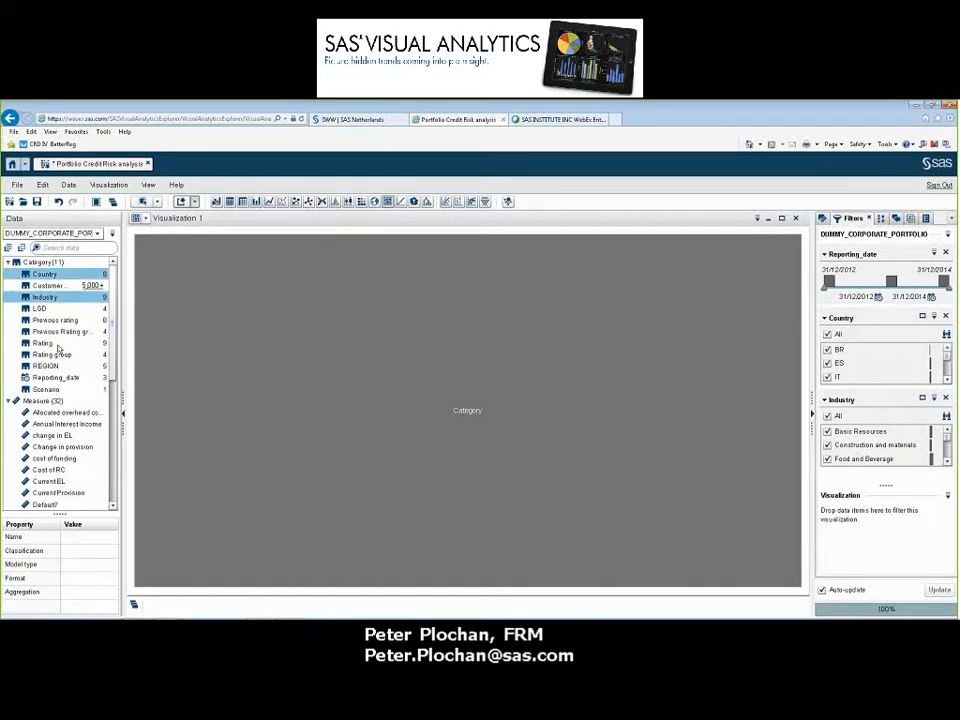
left_click(43, 343, "ctrl")
left_click(41, 367, "ctrl")
left_click_drag(41, 367, 437, 334)
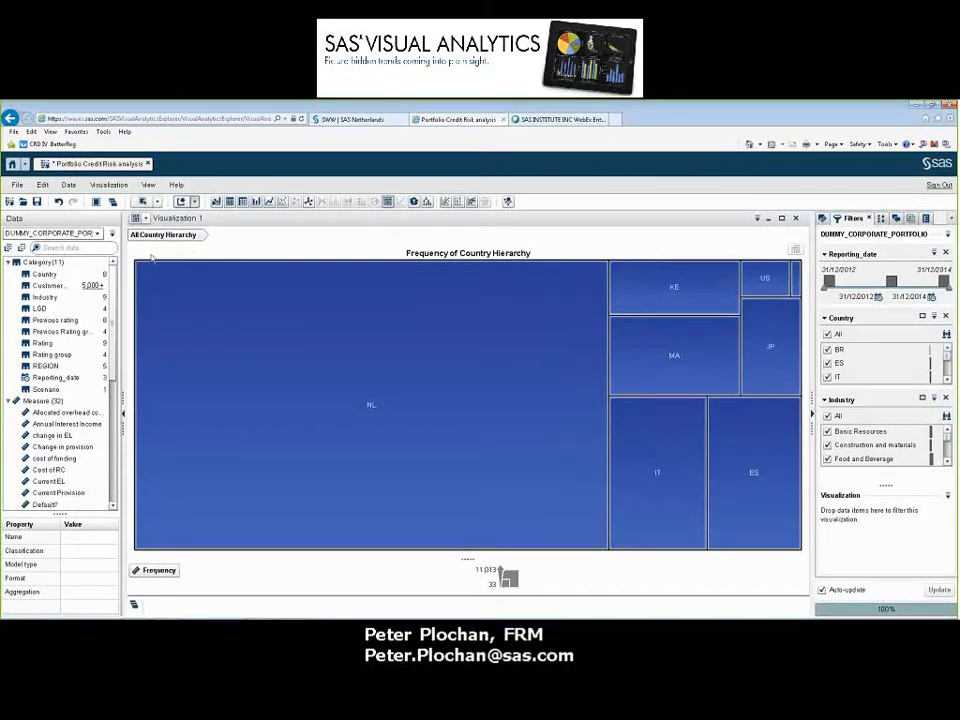
Size the treemap tiles by EAD and assign PD as their color
scroll(87, 368, "down", 8)
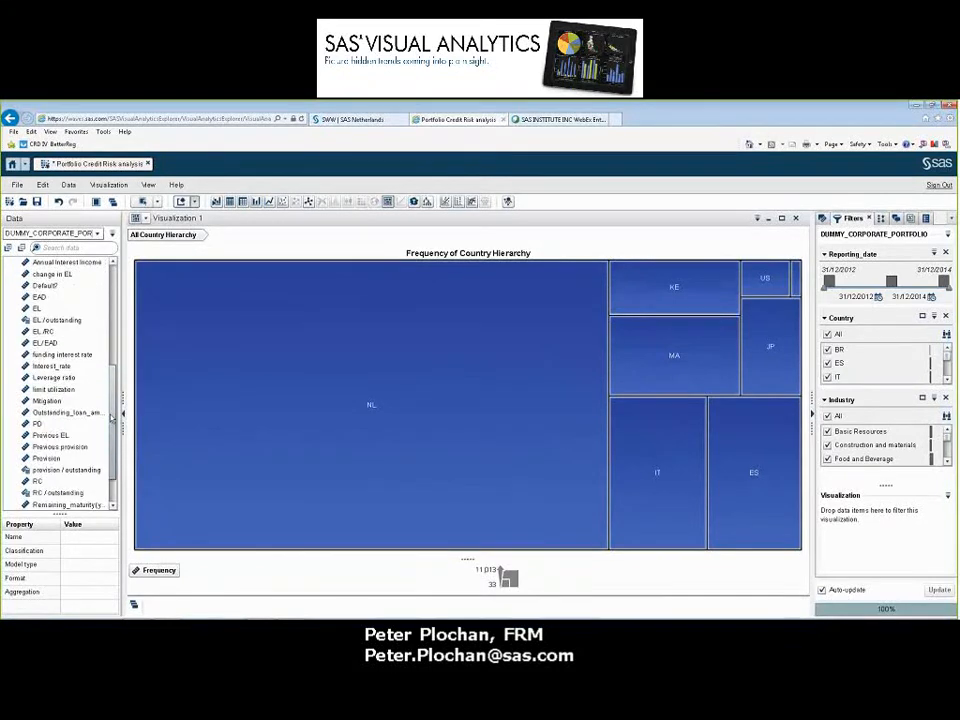
left_click_drag(38, 321, 440, 383)
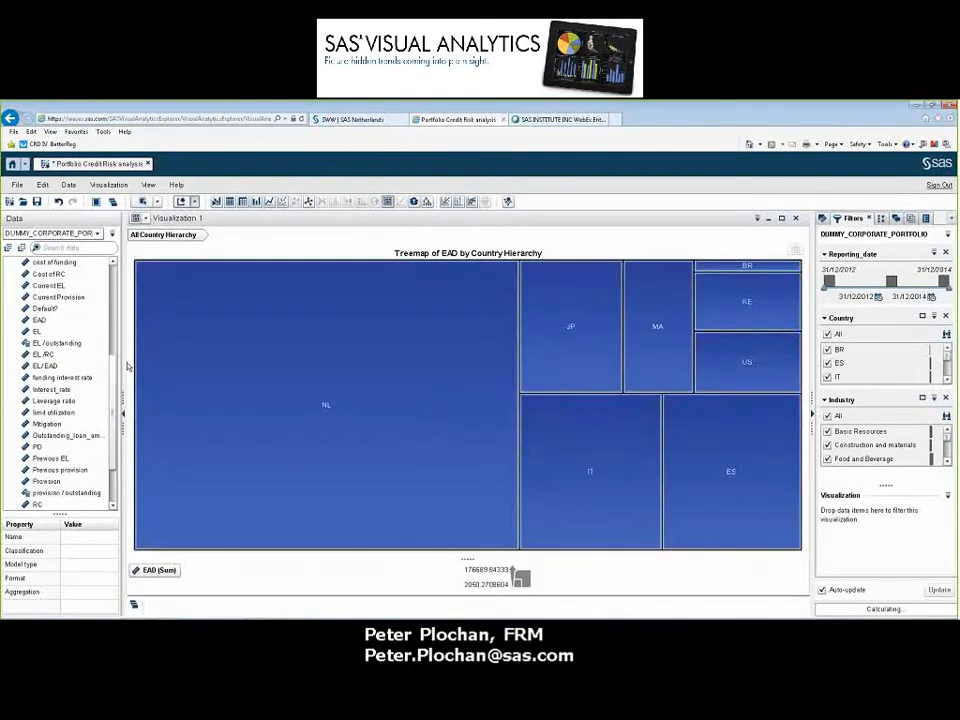
left_click_drag(38, 447, 386, 448)
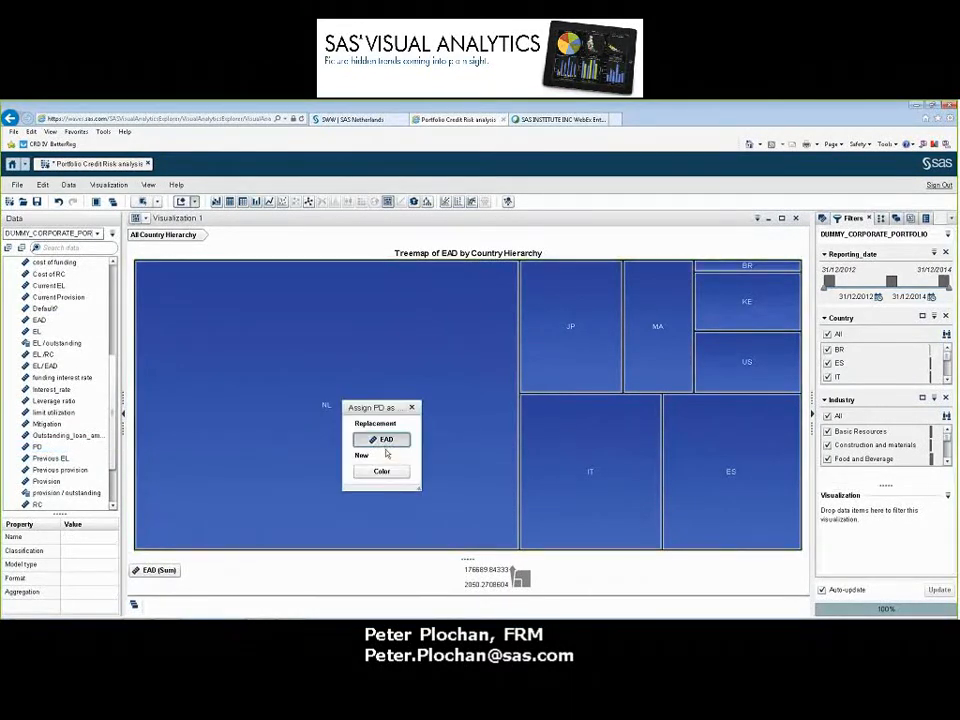
left_click(382, 472)
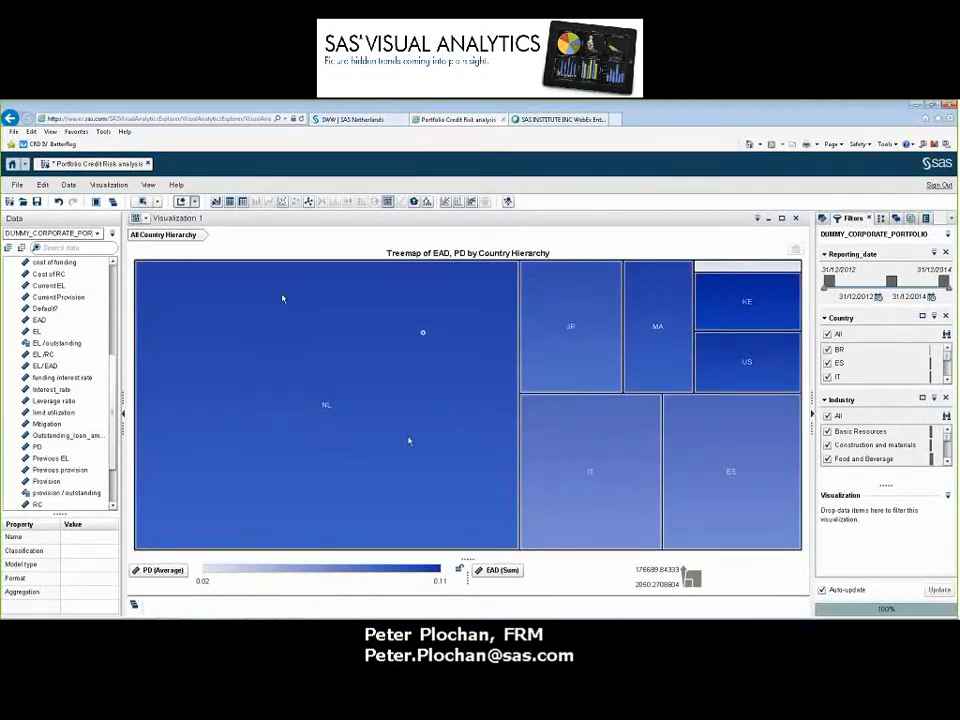
mouse_move(409, 421)
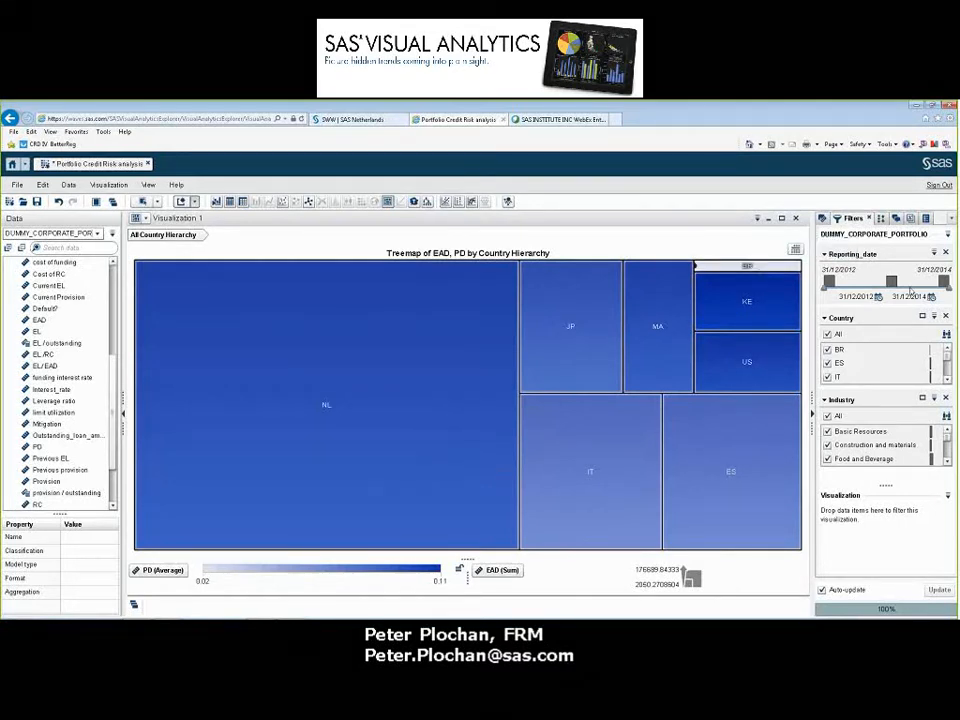
Narrow the Reporting_date filter to 10/11/2013–16/04/2014, and drill the treemap into BR and Food and Beverage and back to all countries
mouse_move(910, 290)
left_mouse_down()
mouse_move(850, 289)
mouse_move(908, 295)
left_mouse_up()
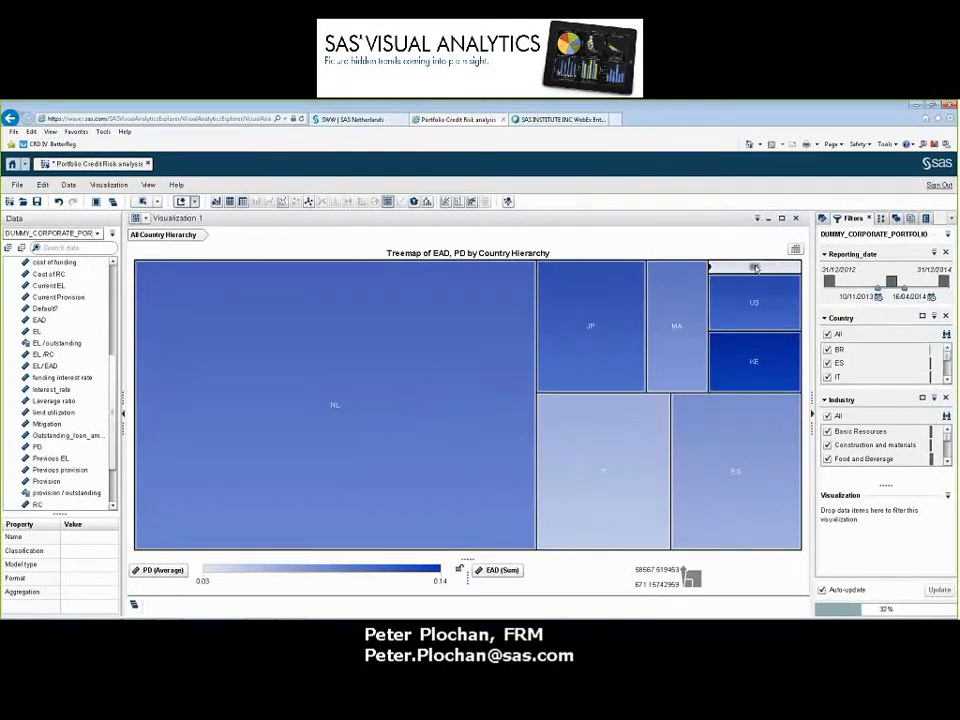
double_click(755, 268)
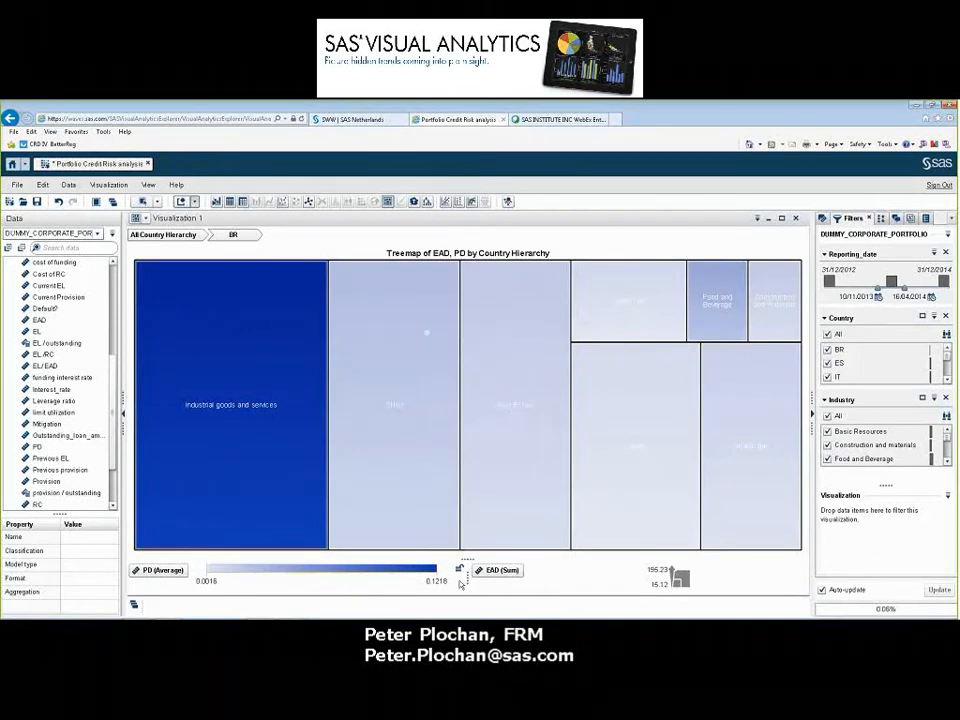
mouse_move(425, 308)
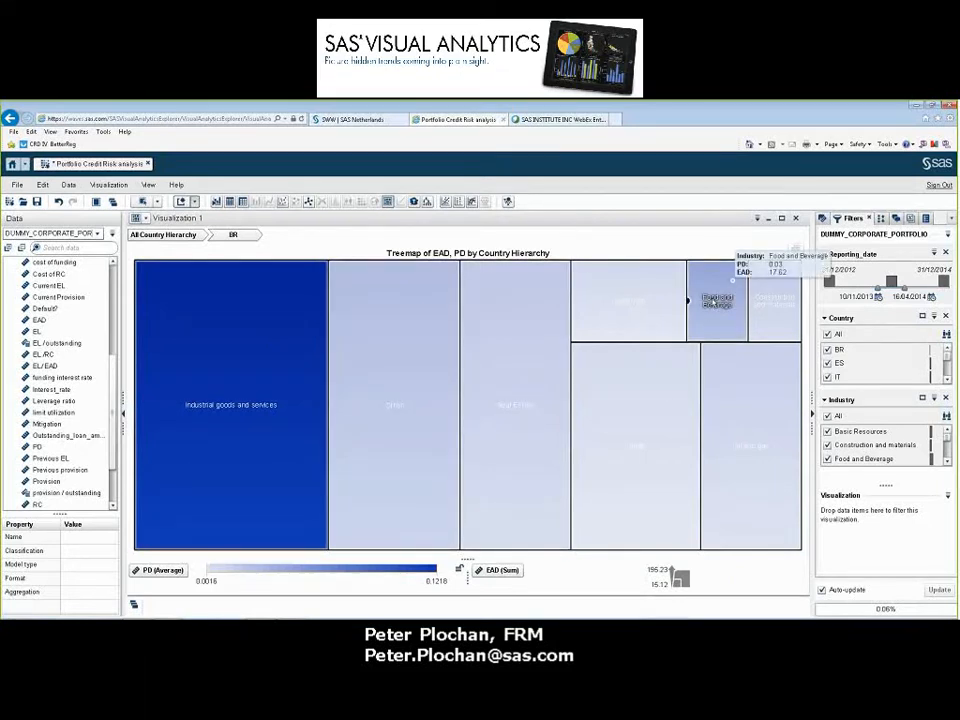
double_click(722, 304)
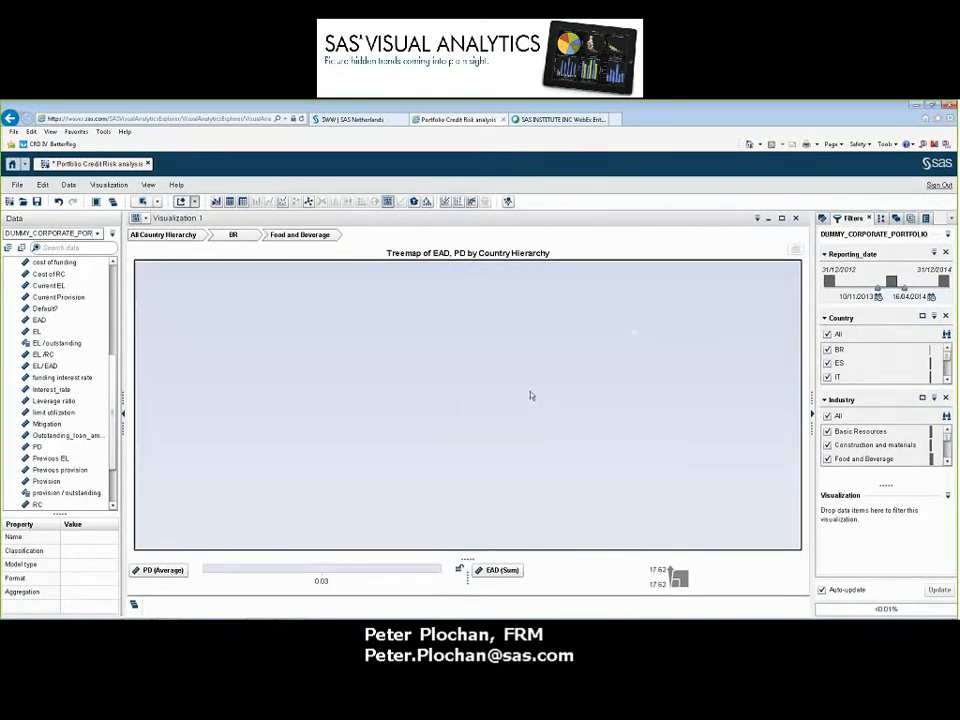
left_click(234, 235)
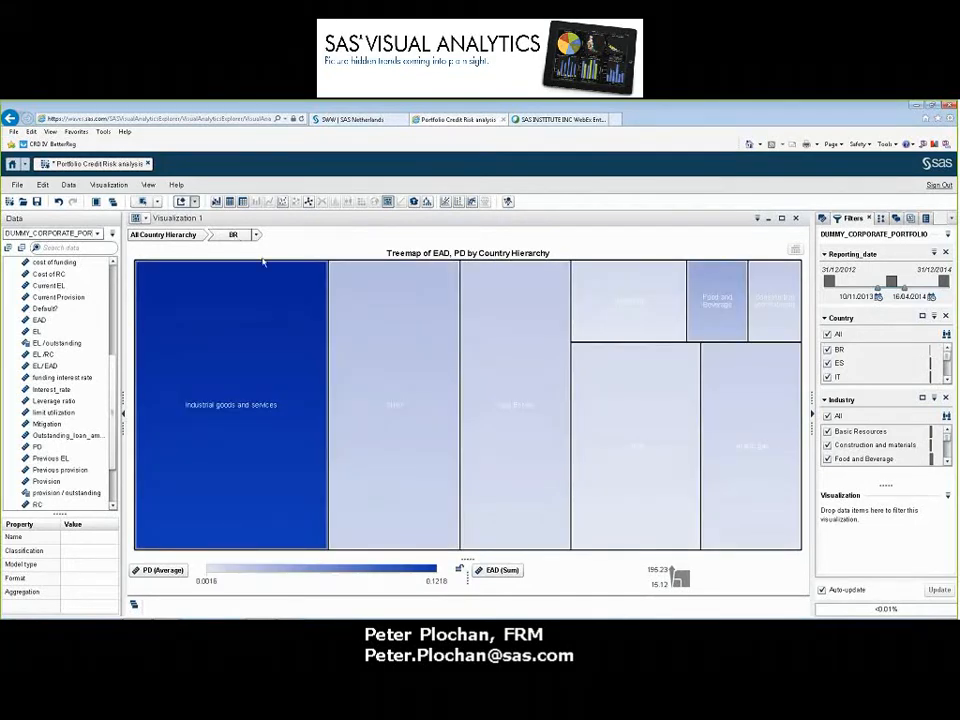
left_click(181, 238)
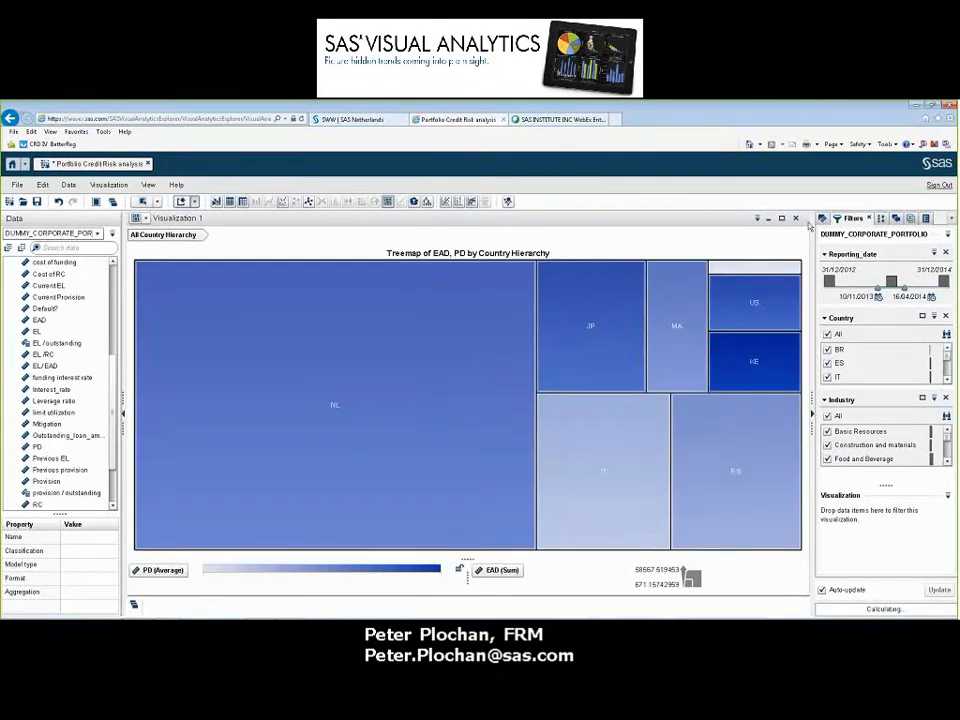
Delete the treemap visualization and create a new heat map visualization
left_click(796, 218)
left_click(507, 416)
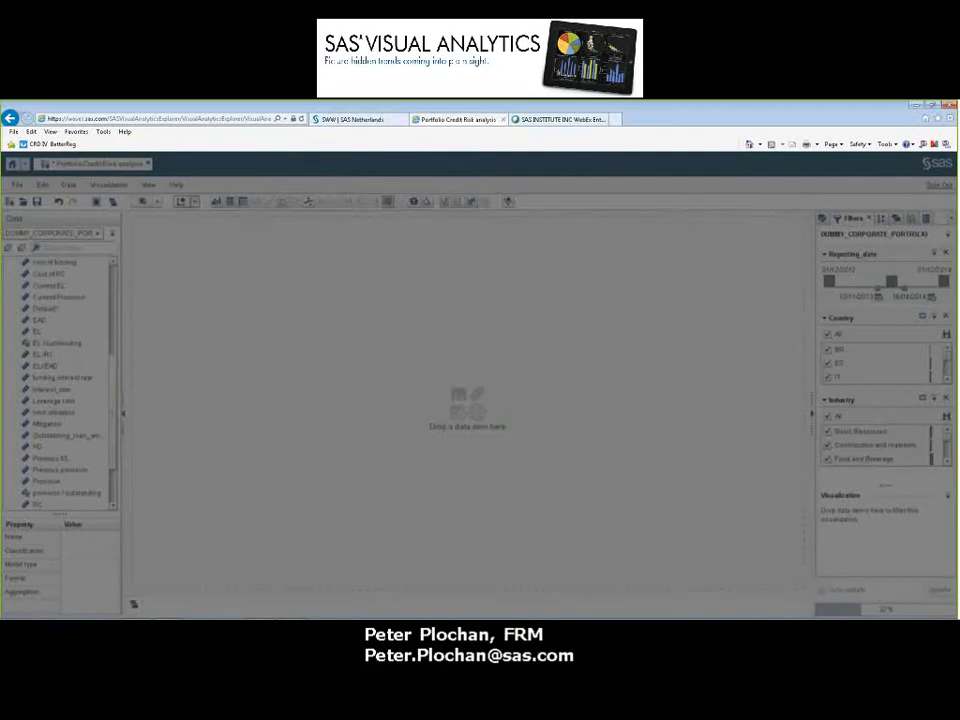
left_click(361, 202)
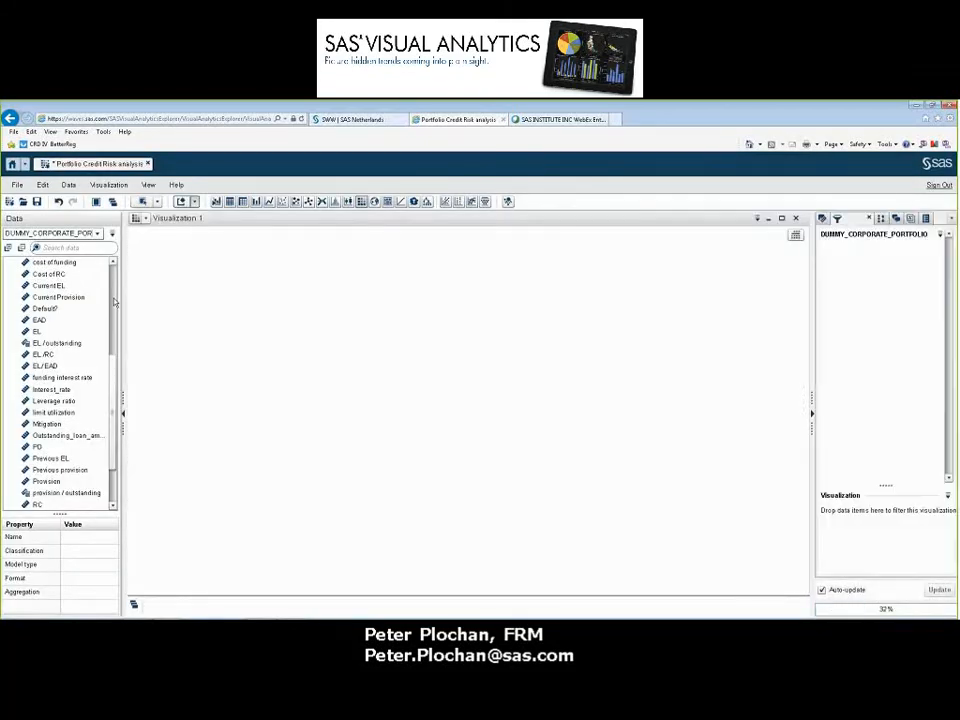
Plot Rating against Previous rating in the heat map
left_click_drag(47, 343, 470, 352)
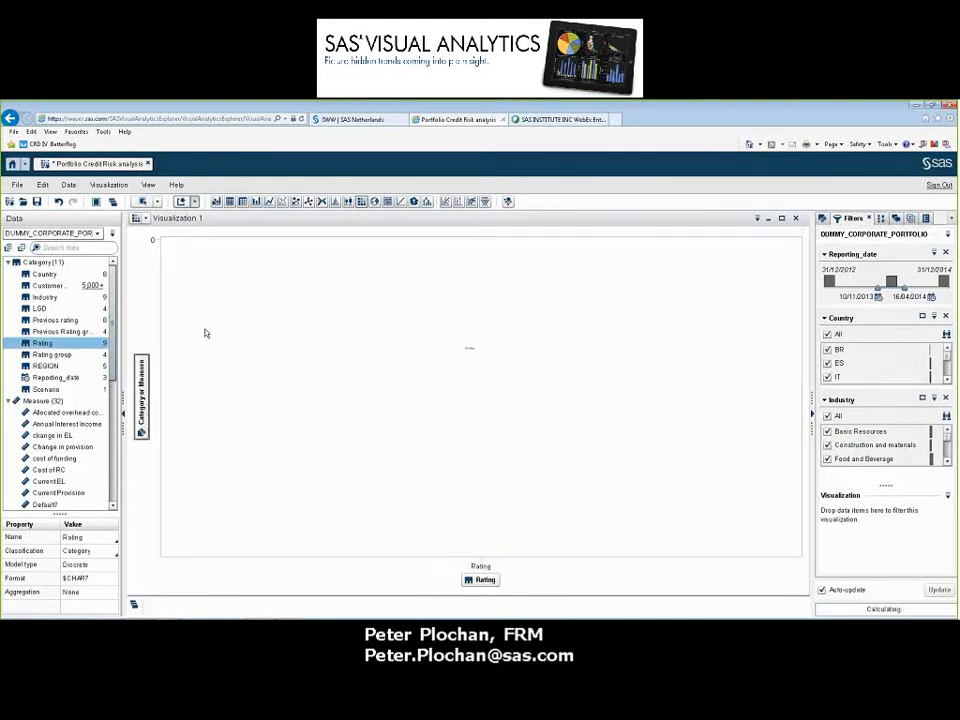
left_click(45, 321)
left_click_drag(45, 325, 561, 401)
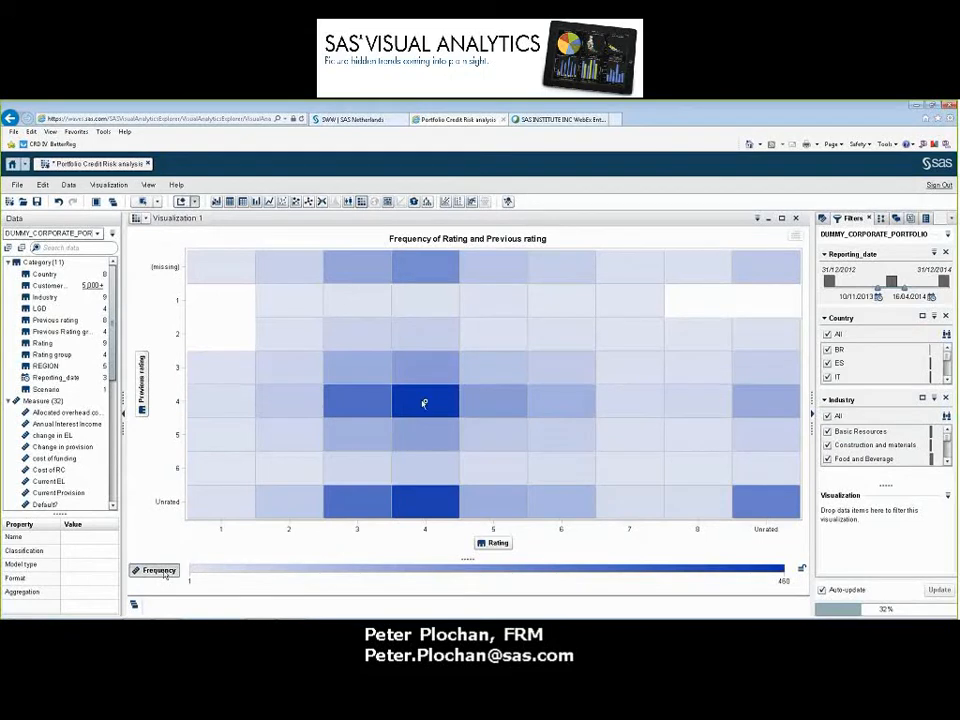
mouse_move(423, 403)
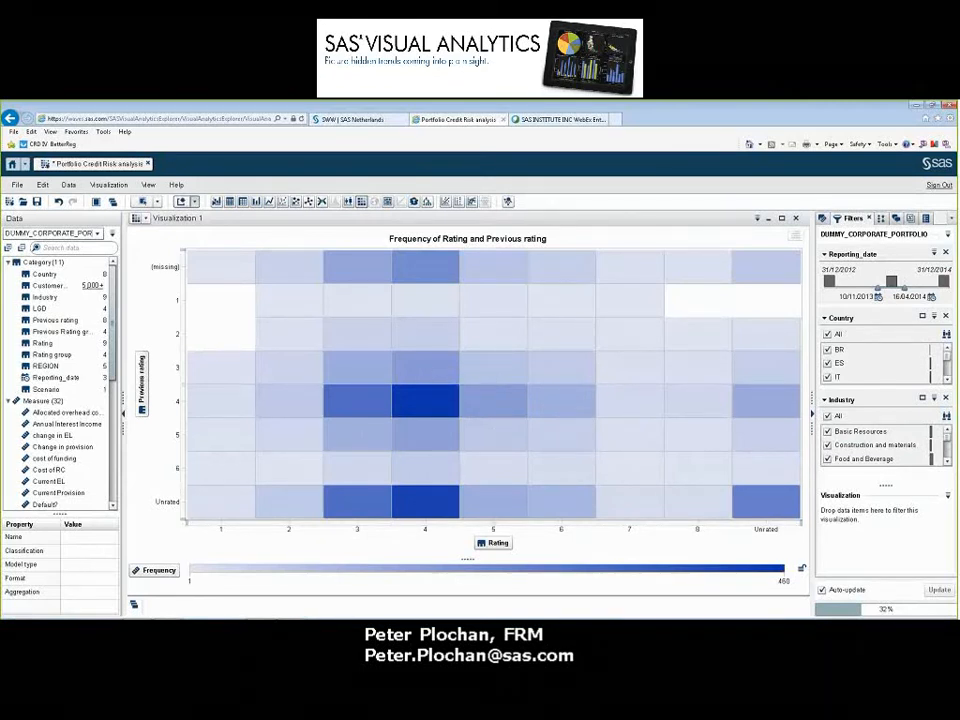
Shift the Reporting_date filter to 22/09/2014–31/12/2014 and color the heat map by EAD instead of frequency
left_click_drag(895, 289, 948, 291)
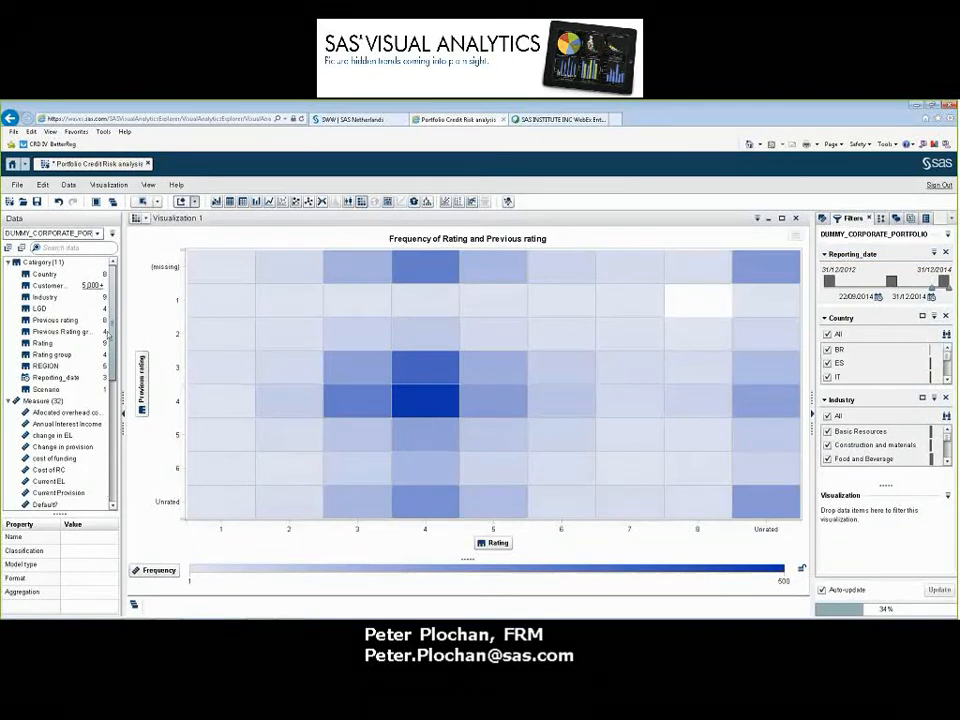
scroll(75, 340, "down", 7)
left_click_drag(39, 308, 535, 368)
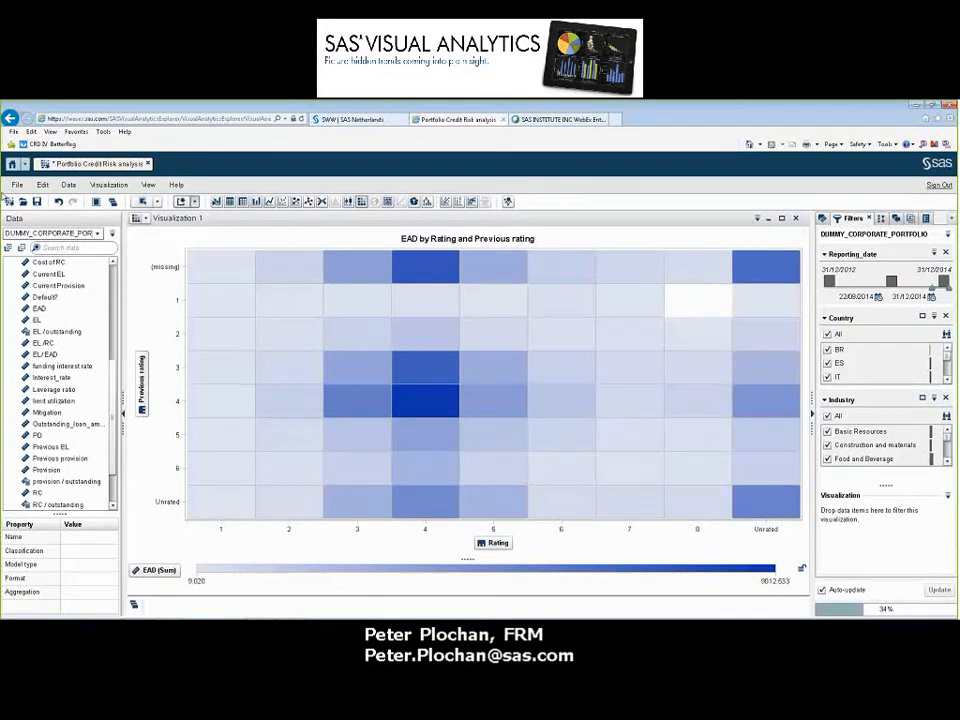
Check which export formats are available for the exploration without exporting it
left_click(17, 184)
mouse_move(42, 287)
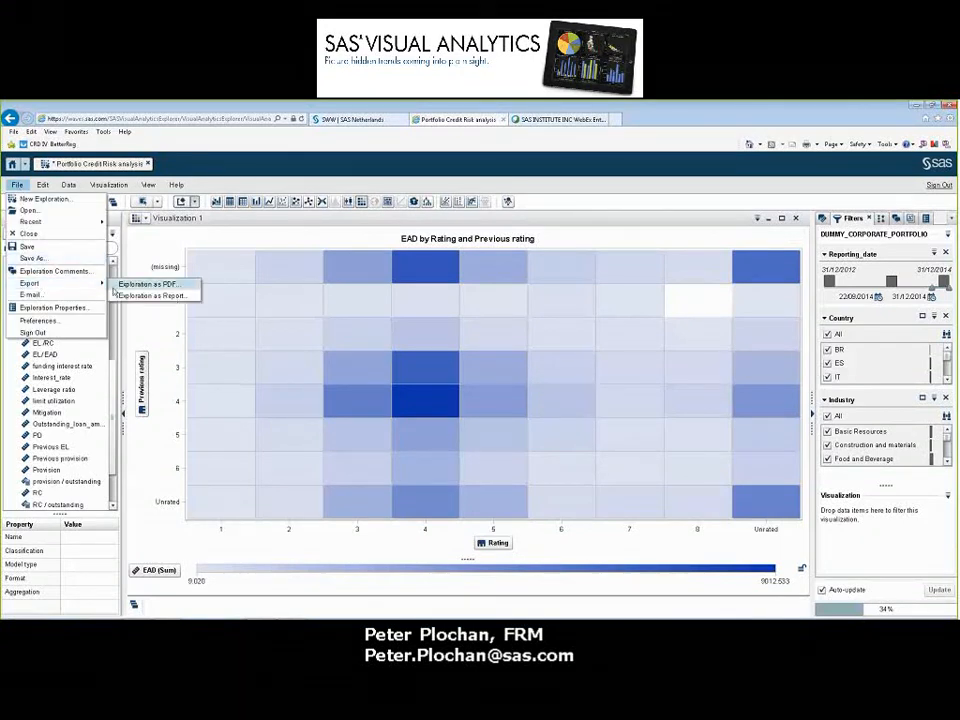
left_click(556, 249)
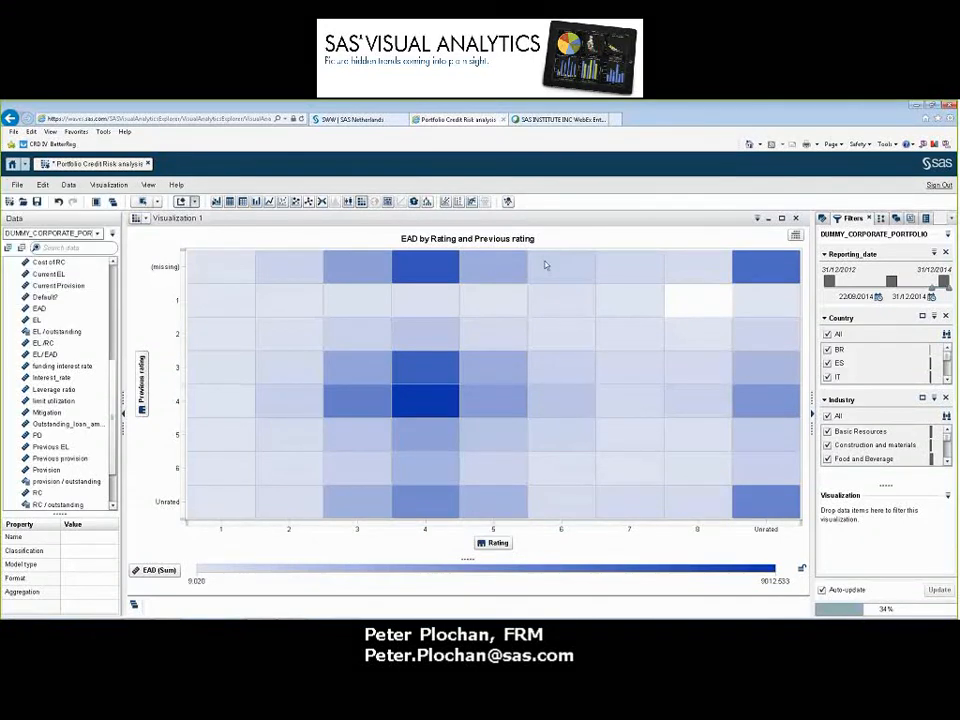
mouse_move(418, 433)
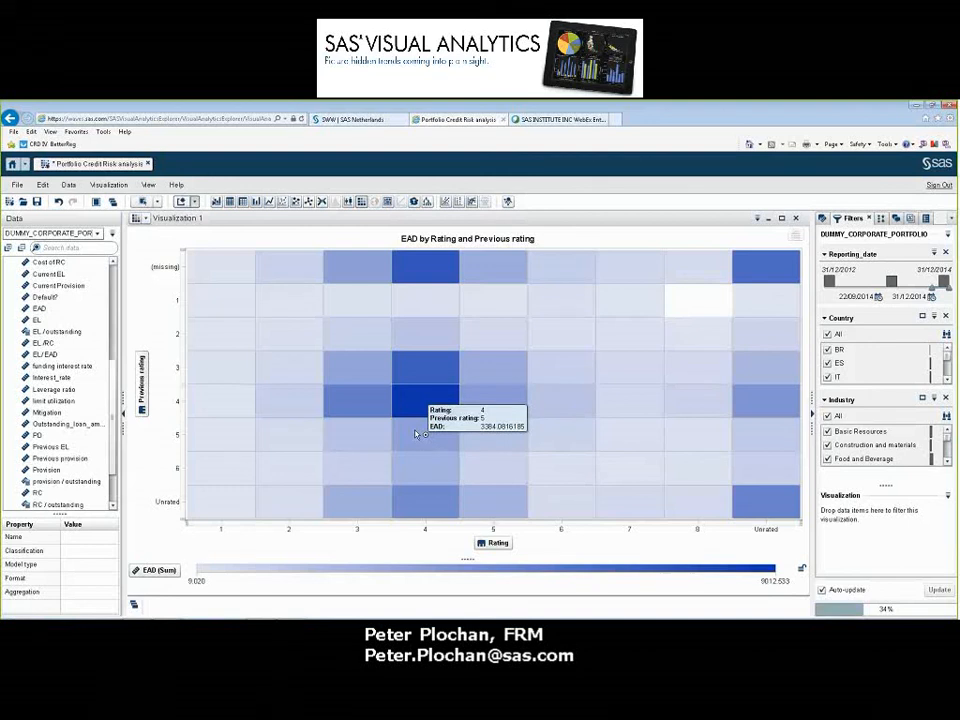